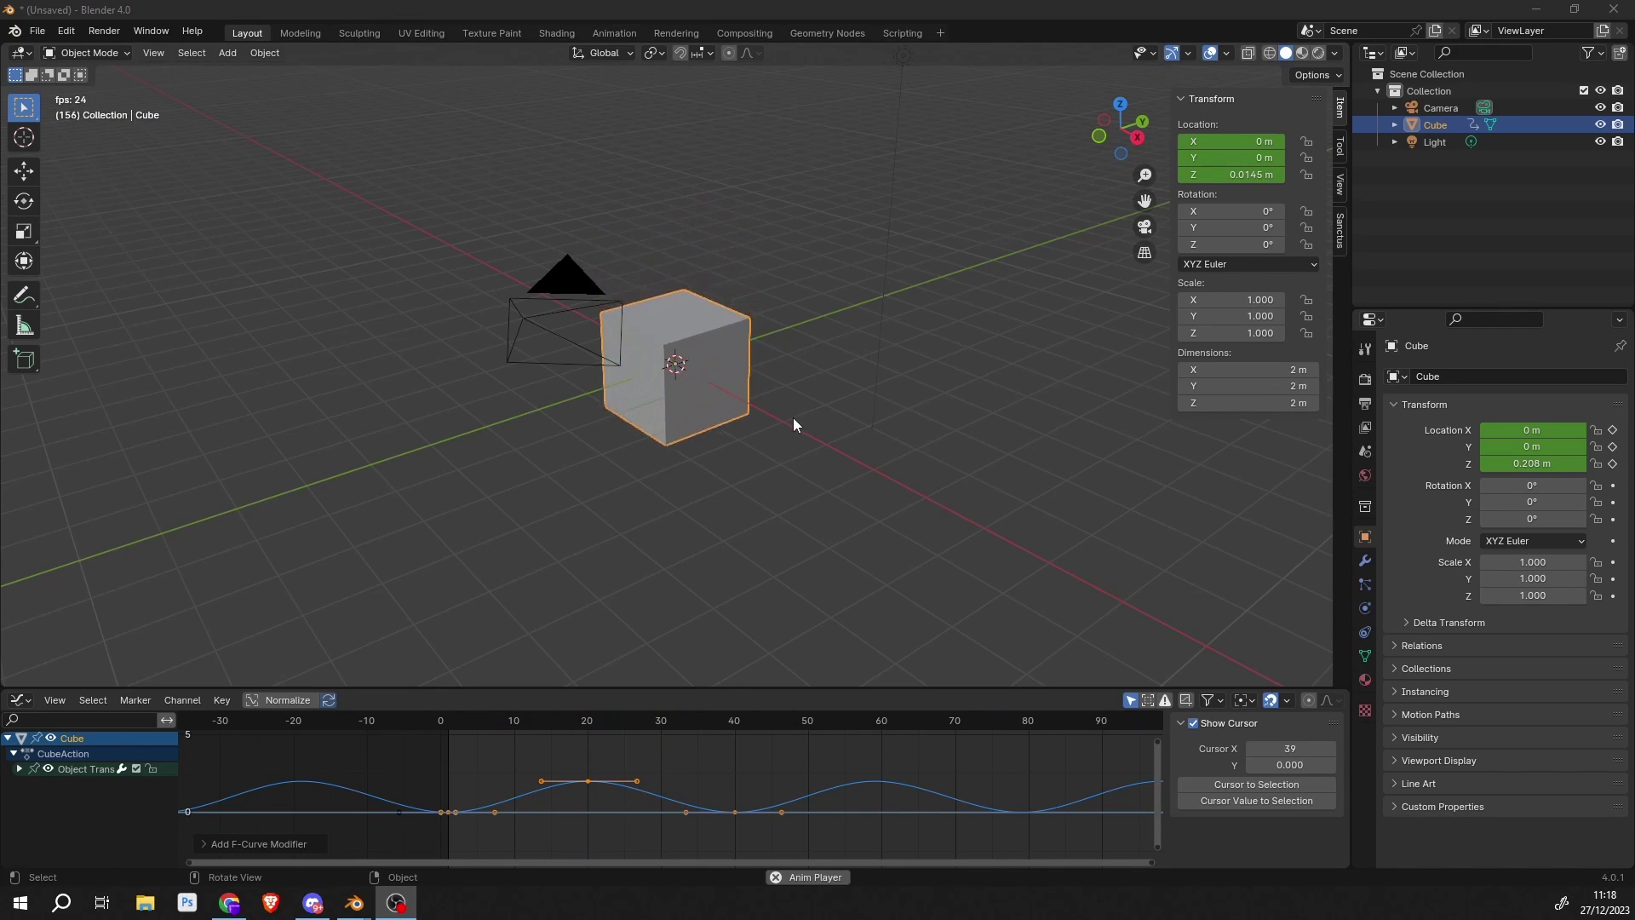
Step: Start a new General scene, discarding unsaved changes
{"action": "left_click", "coordinate": [38, 32]}
{"action": "mouse_move", "coordinate": [53, 53]}
{"action": "left_click", "coordinate": [255, 67]}
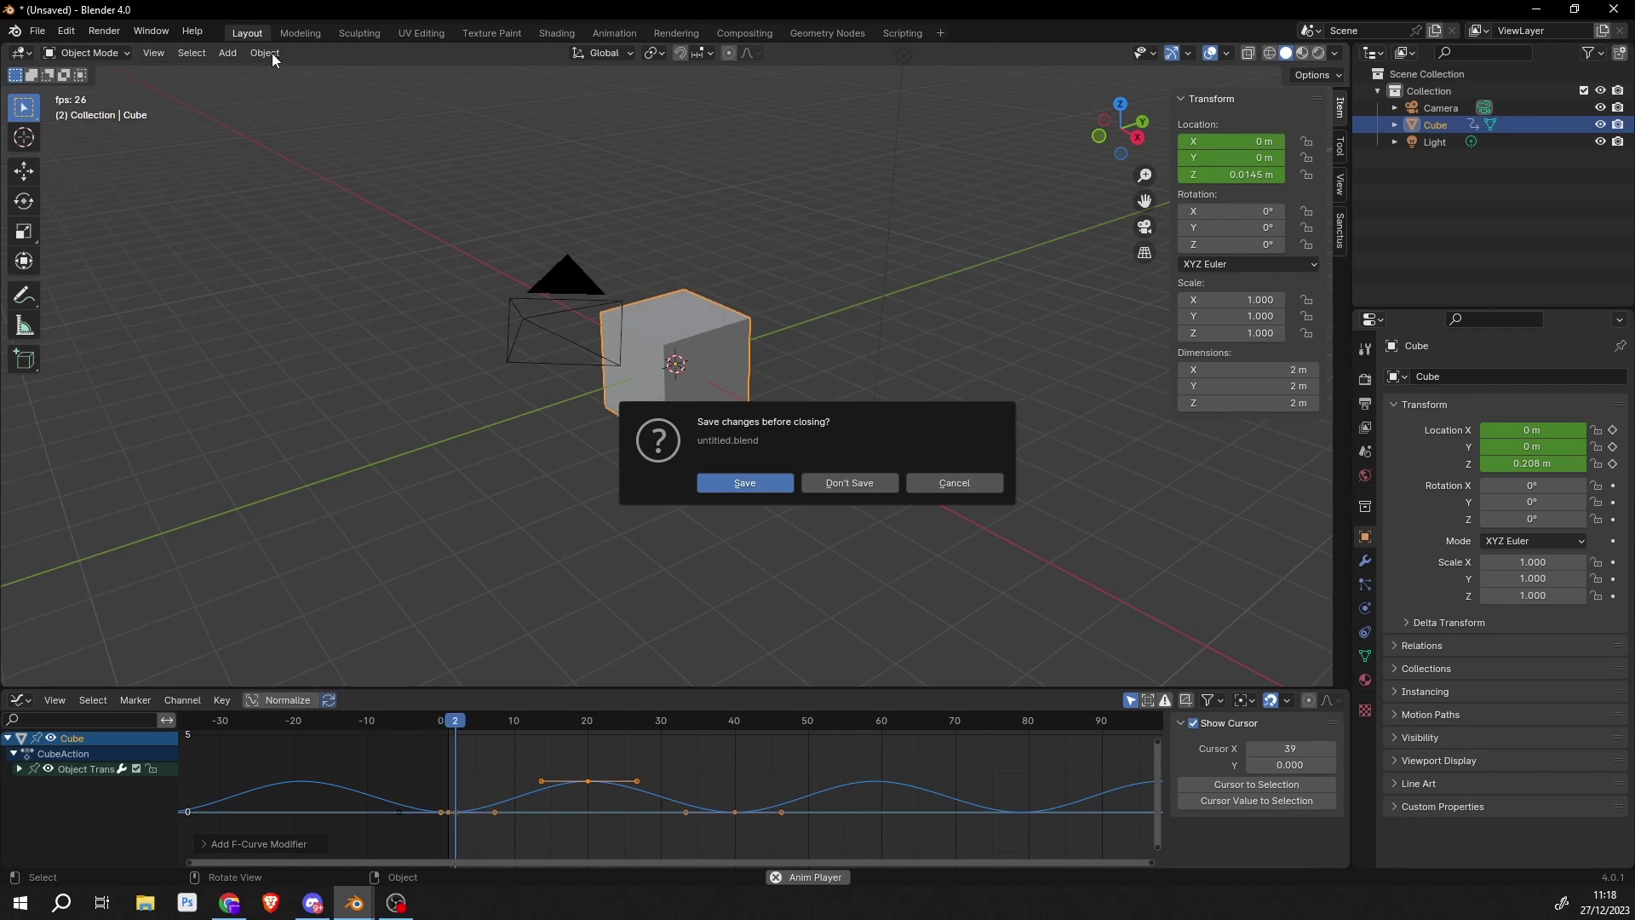
{"action": "left_click", "coordinate": [856, 478]}
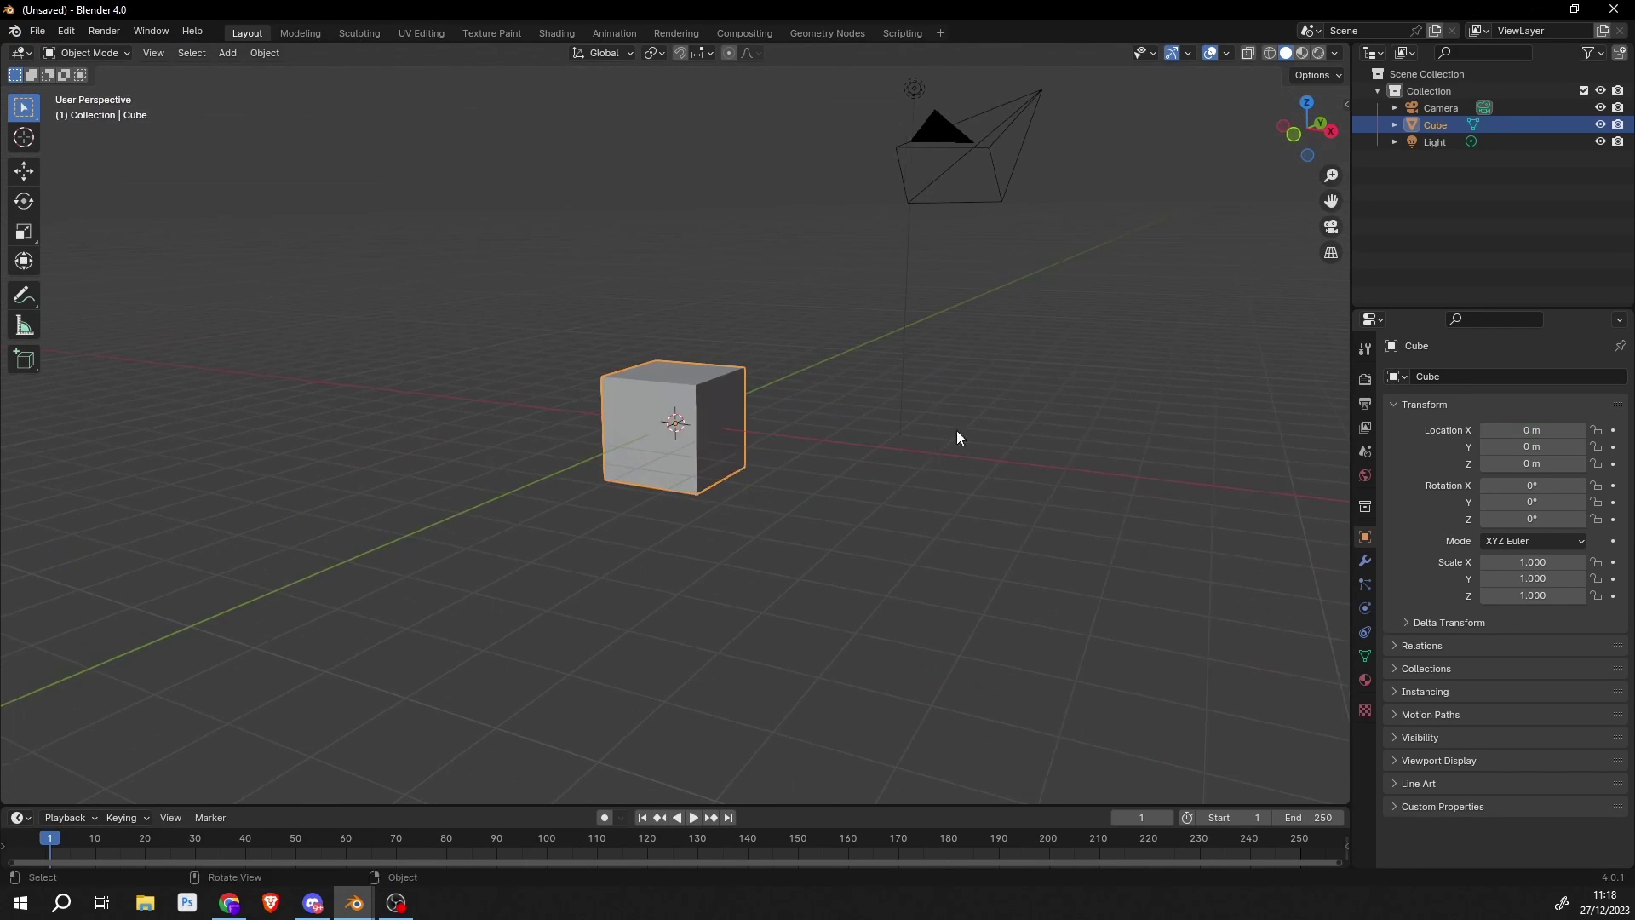
Step: Turn on auto-keying and key the cube's Z location at 0 on frame 1
{"action": "left_click", "coordinate": [1342, 105]}
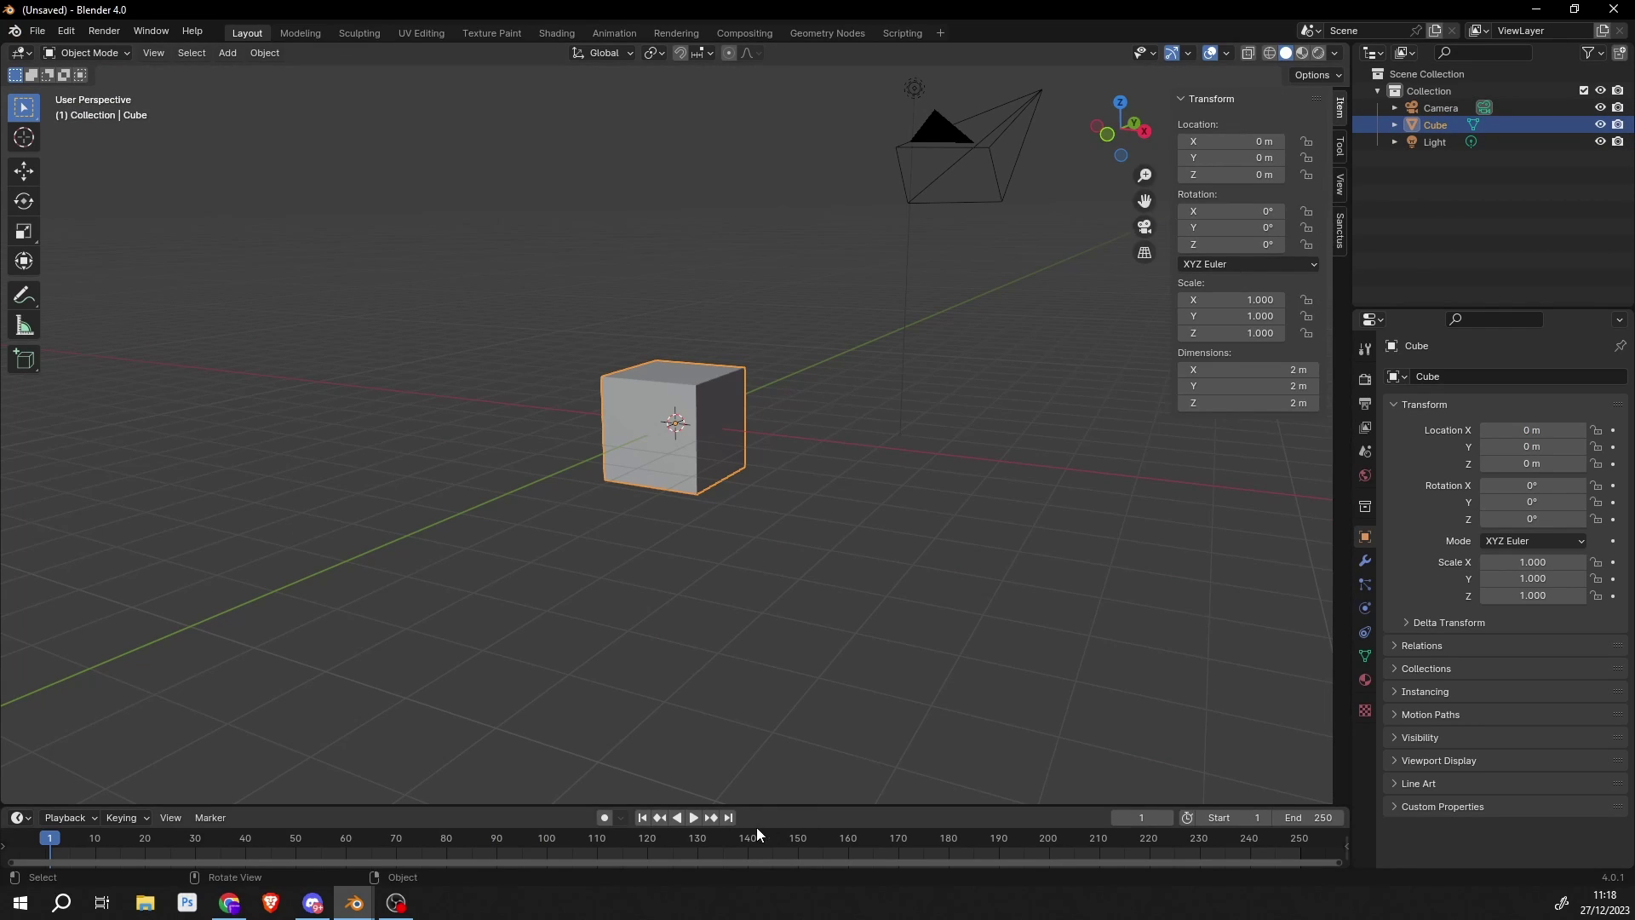
{"action": "left_click", "coordinate": [606, 818]}
{"action": "right_click", "coordinate": [1245, 172]}
{"action": "left_click", "coordinate": [1235, 171]}
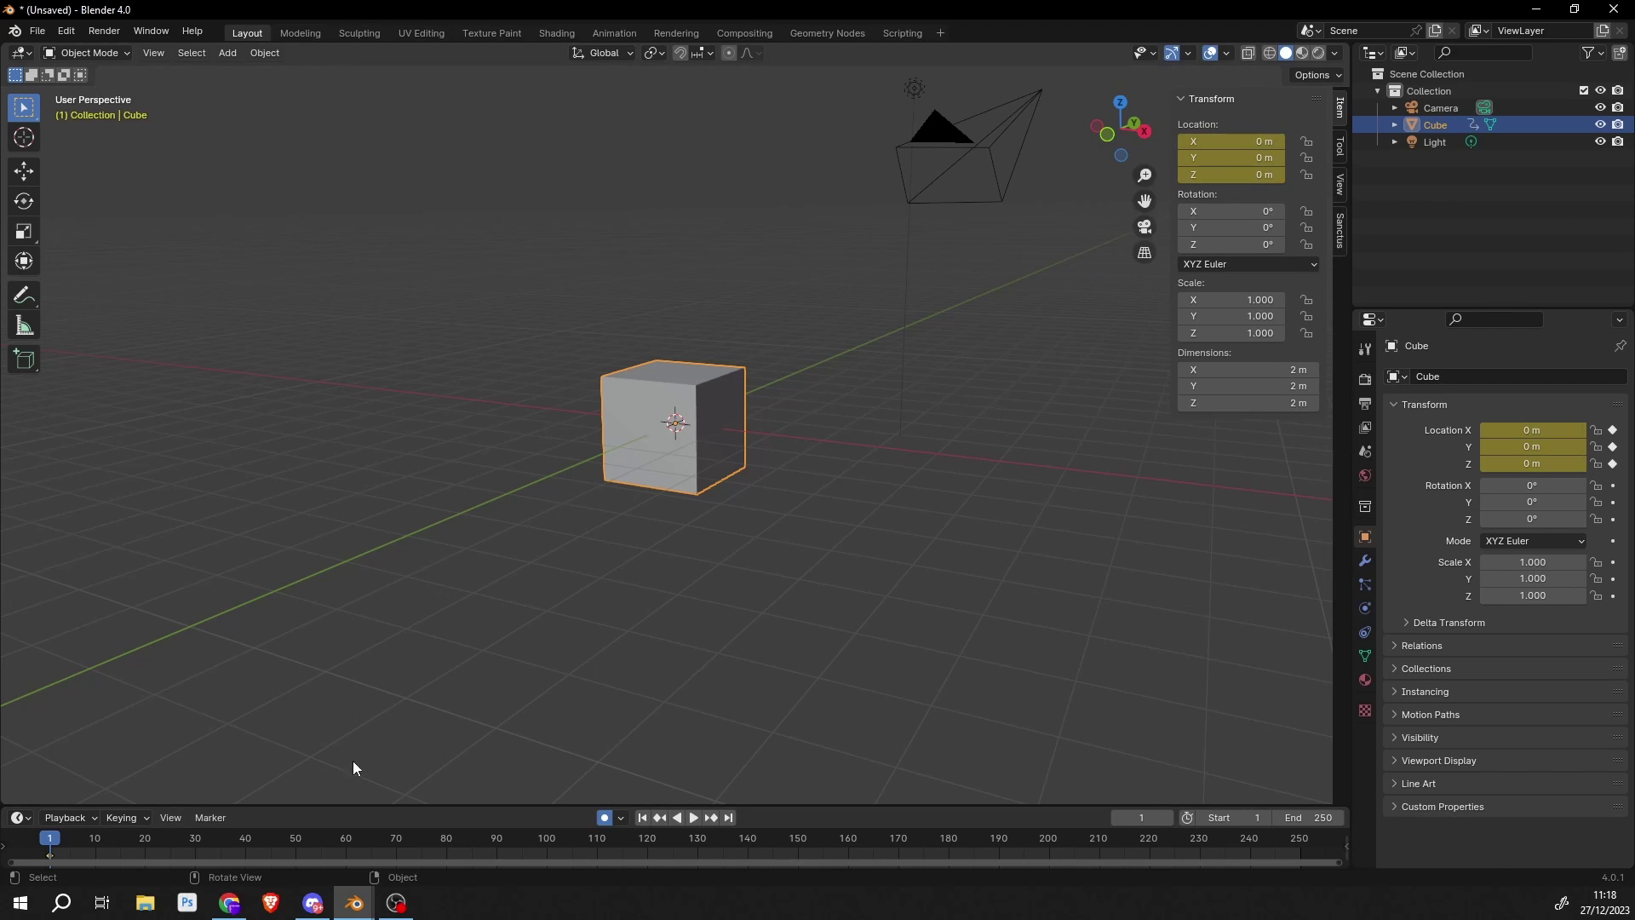
Step: Key the cube at Z 2 m on frame 20 and back to 0 m on frame 40
{"action": "left_click", "coordinate": [146, 833]}
{"action": "left_click", "coordinate": [1260, 175]}
{"action": "type", "text": "2#"}
{"action": "key", "text": "Return"}
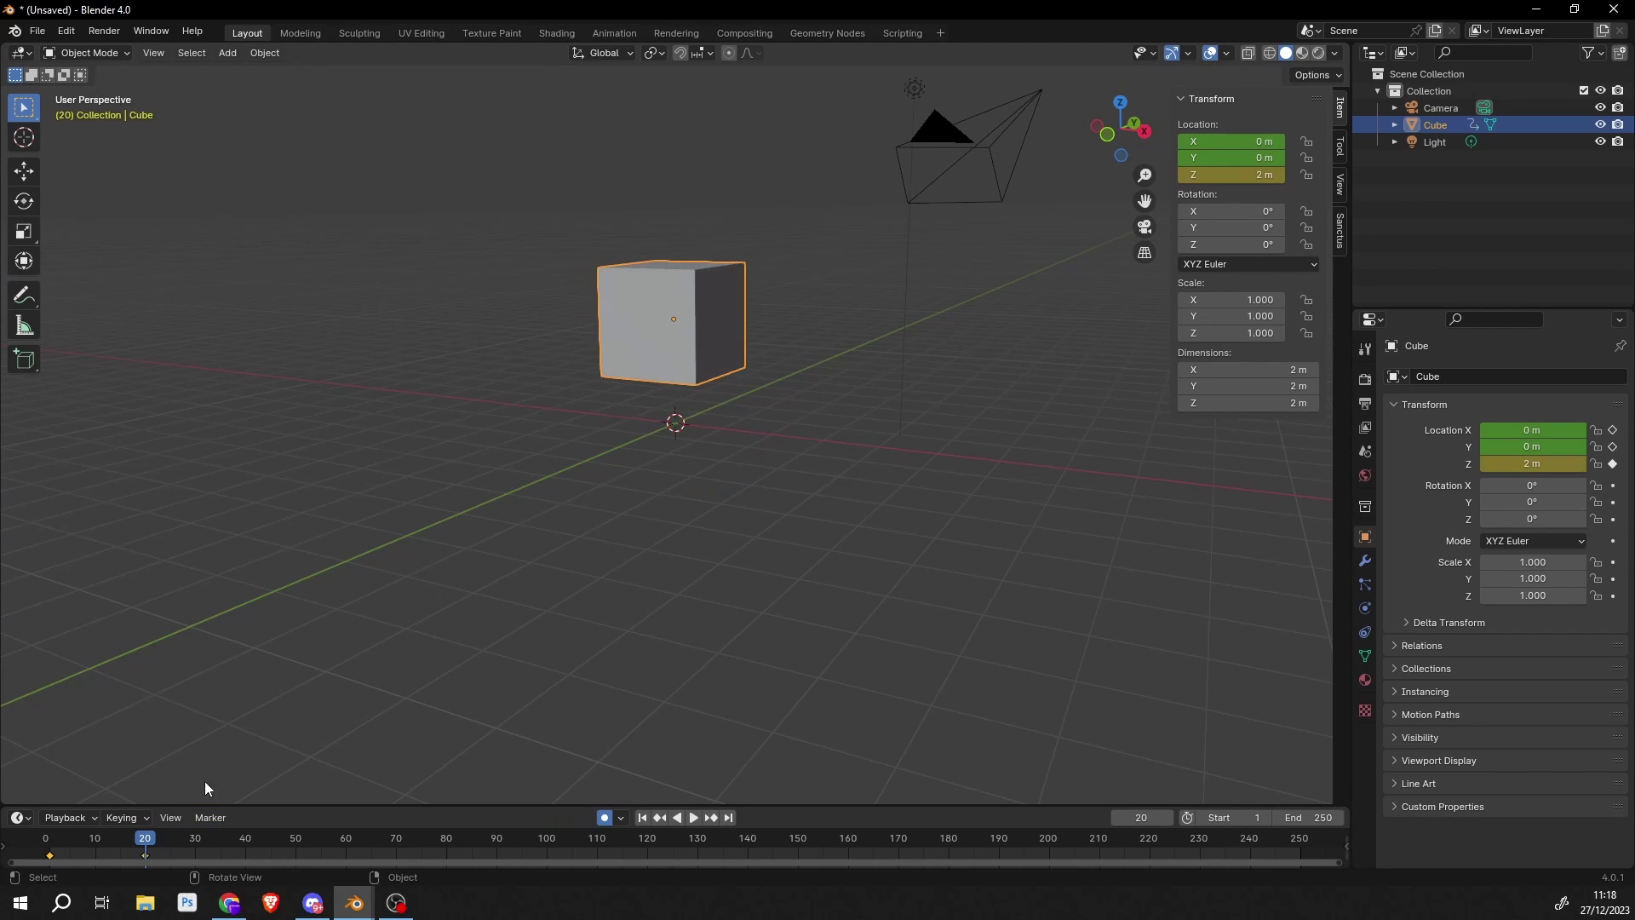
{"action": "left_click", "coordinate": [250, 843]}
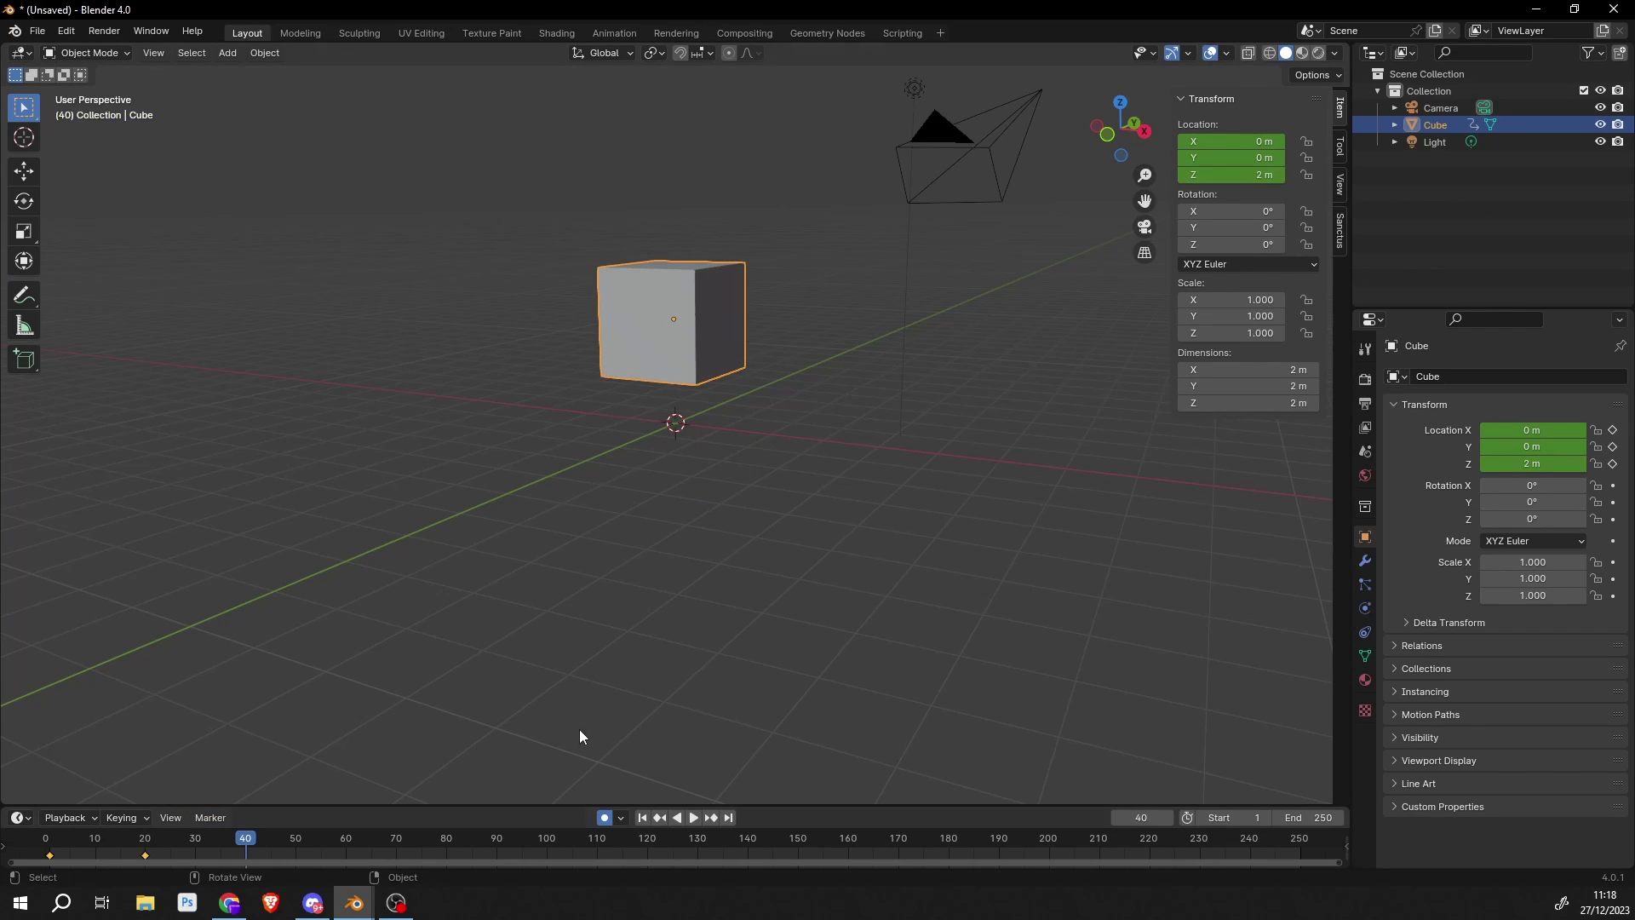
{"action": "left_click", "coordinate": [1228, 174]}
{"action": "type", "text": "0"}
{"action": "key", "text": "Return"}
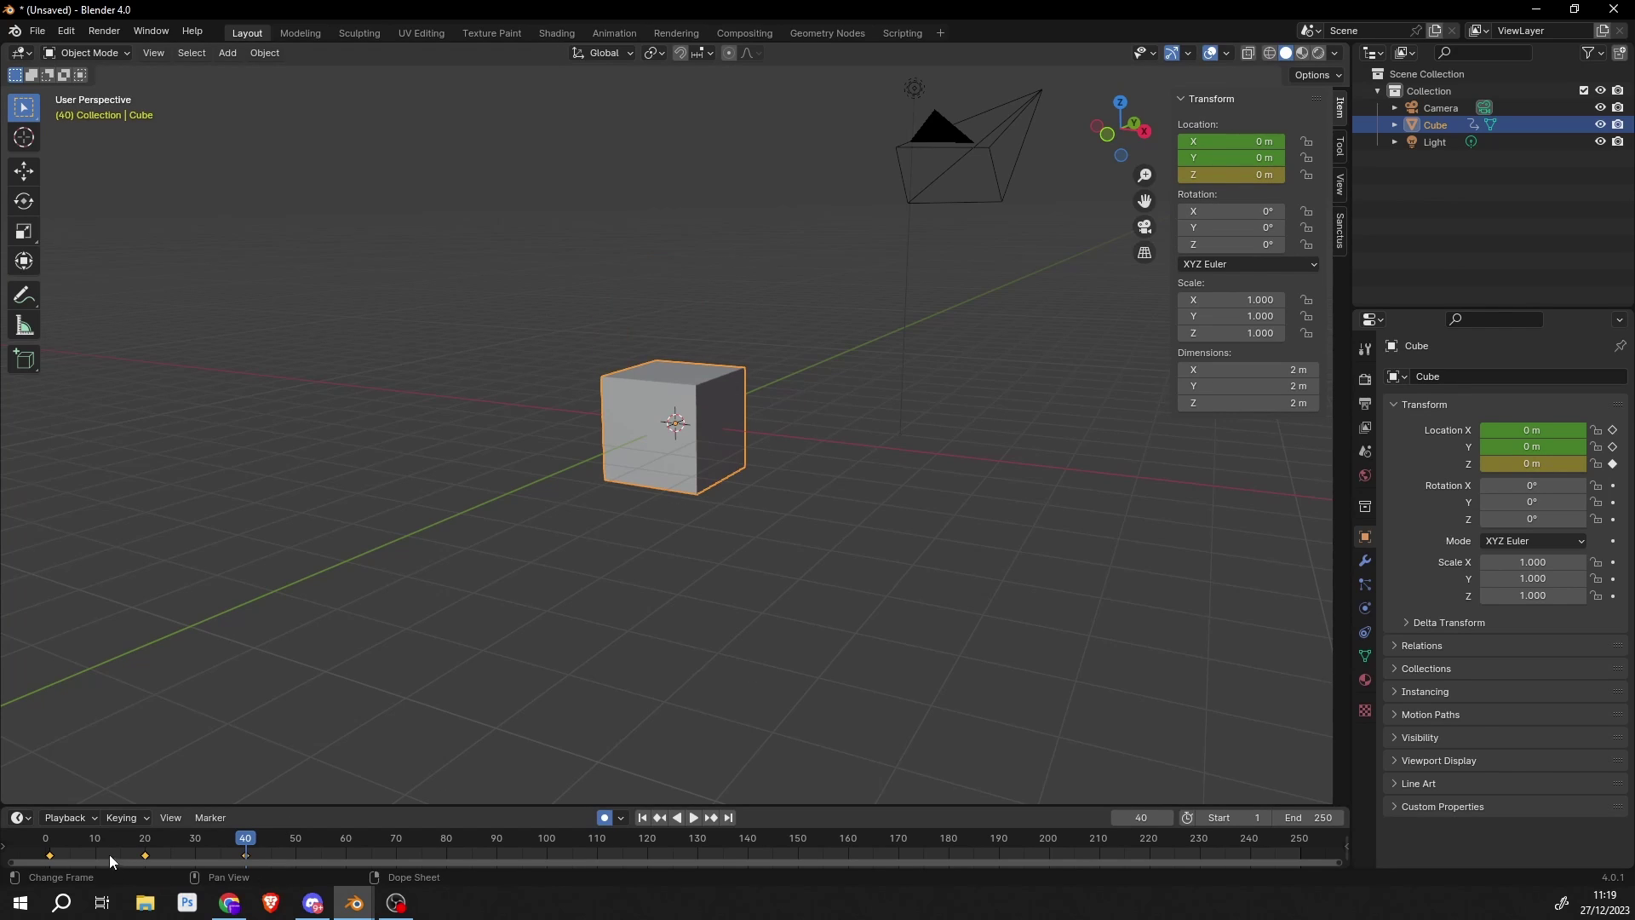
Step: Enlarge the timeline and play the cube's bounce animation
{"action": "left_click_drag", "start_coordinate": [242, 804], "coordinate": [242, 632]}
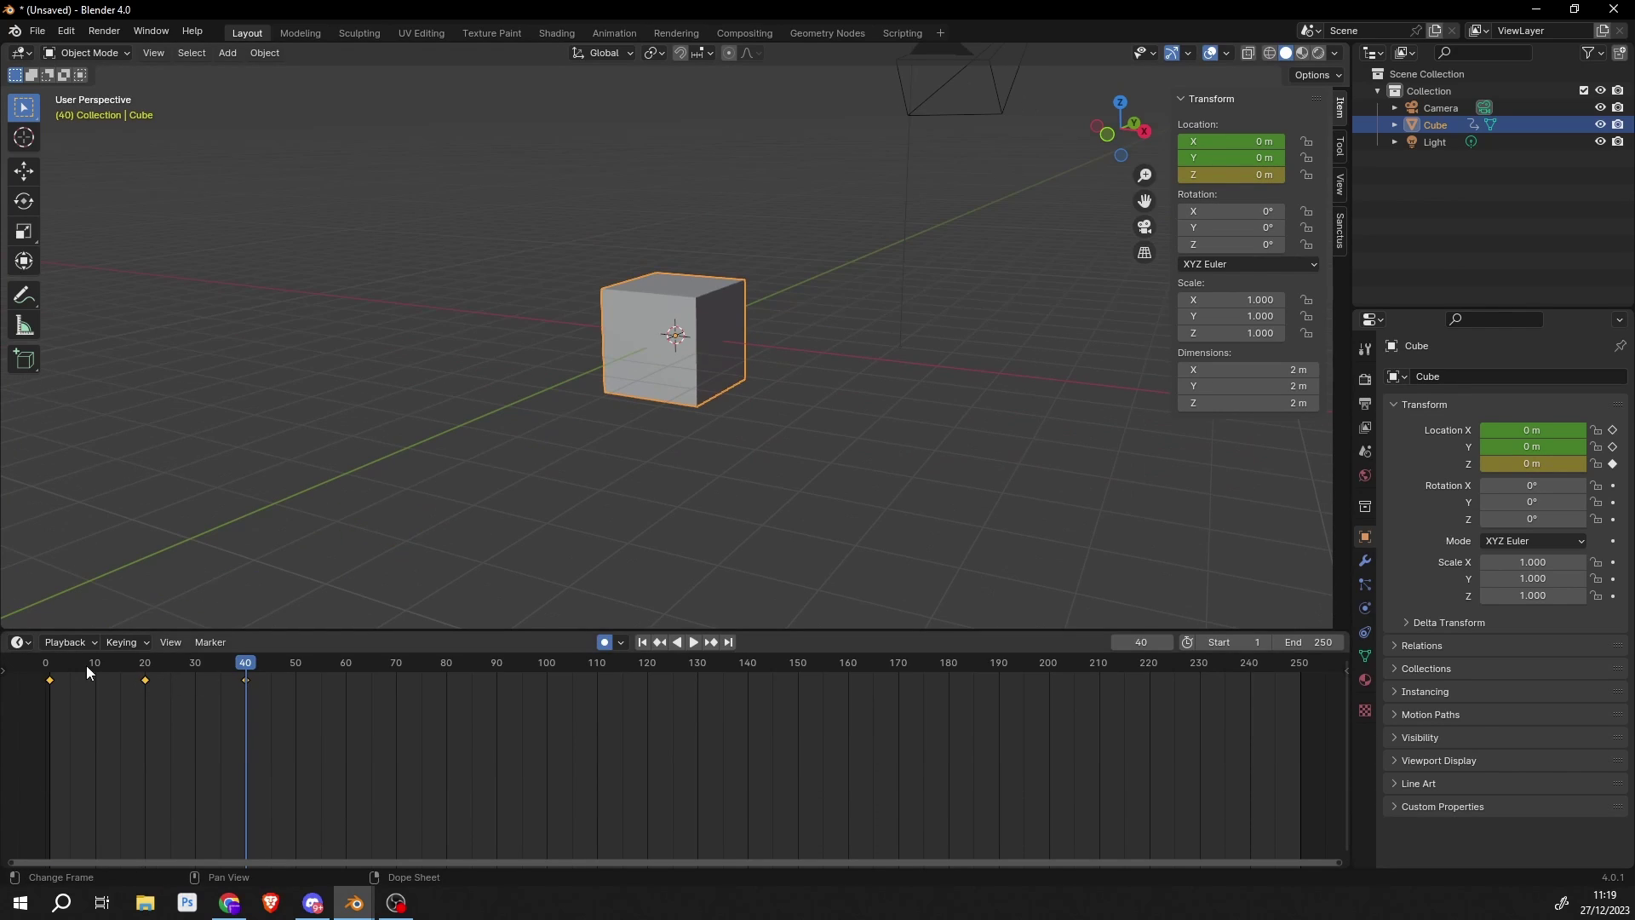
{"action": "left_click_drag", "start_coordinate": [85, 666], "coordinate": [276, 666]}
{"action": "key", "text": "space"}
{"action": "key", "text": "space"}
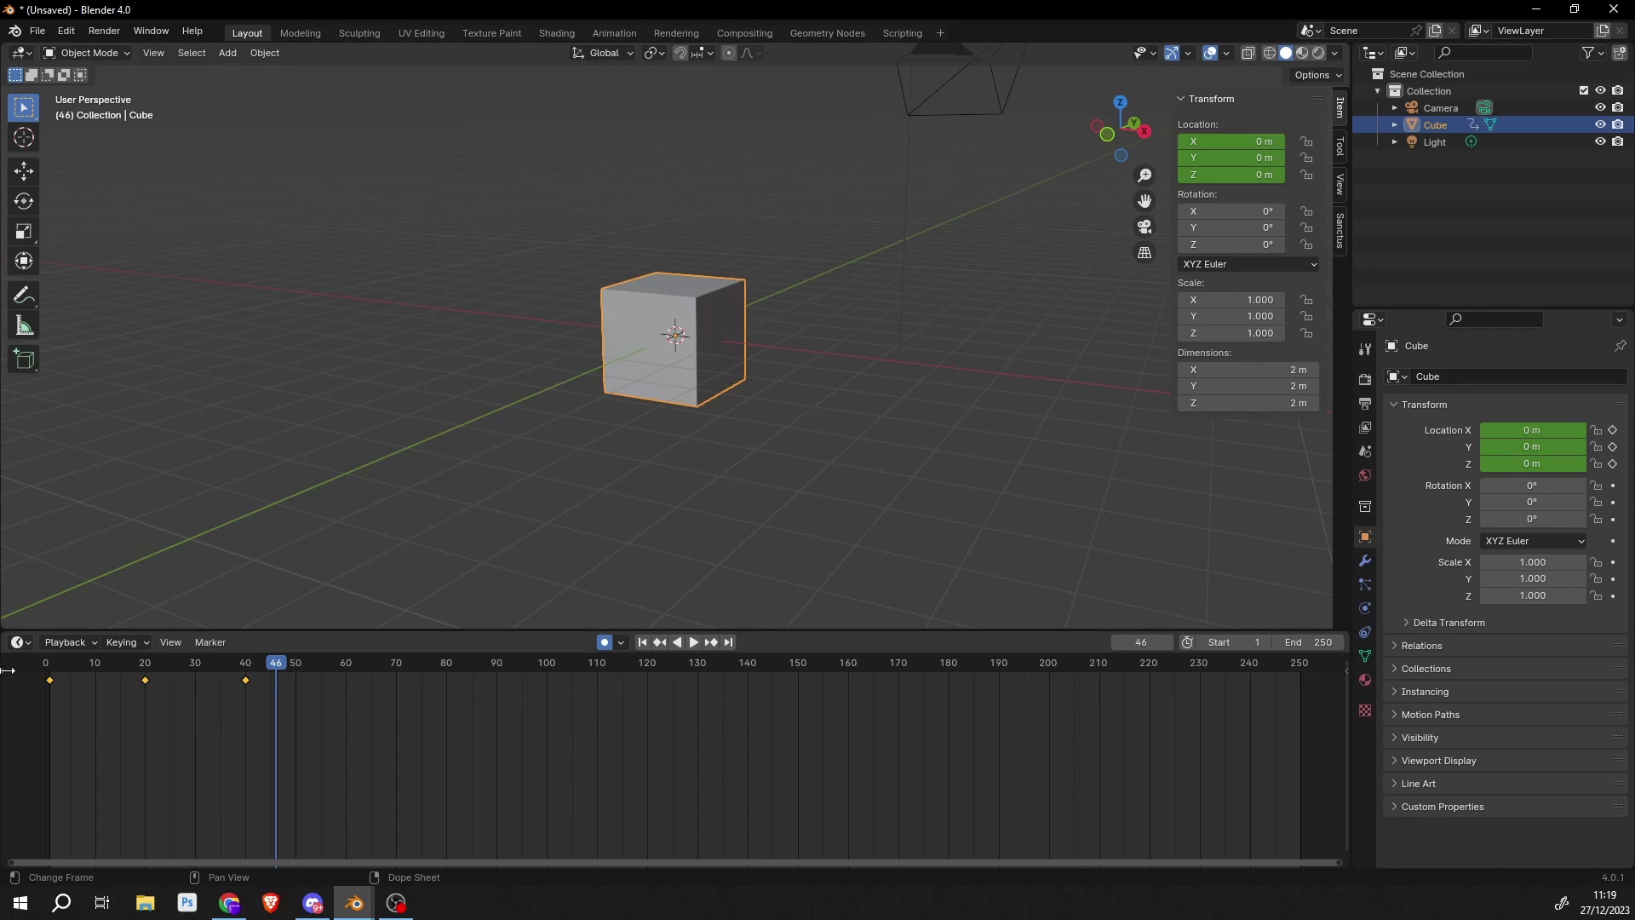
Step: Turn the timeline into a taller Graph Editor zoomed onto the bounce curve
{"action": "left_click", "coordinate": [20, 643]}
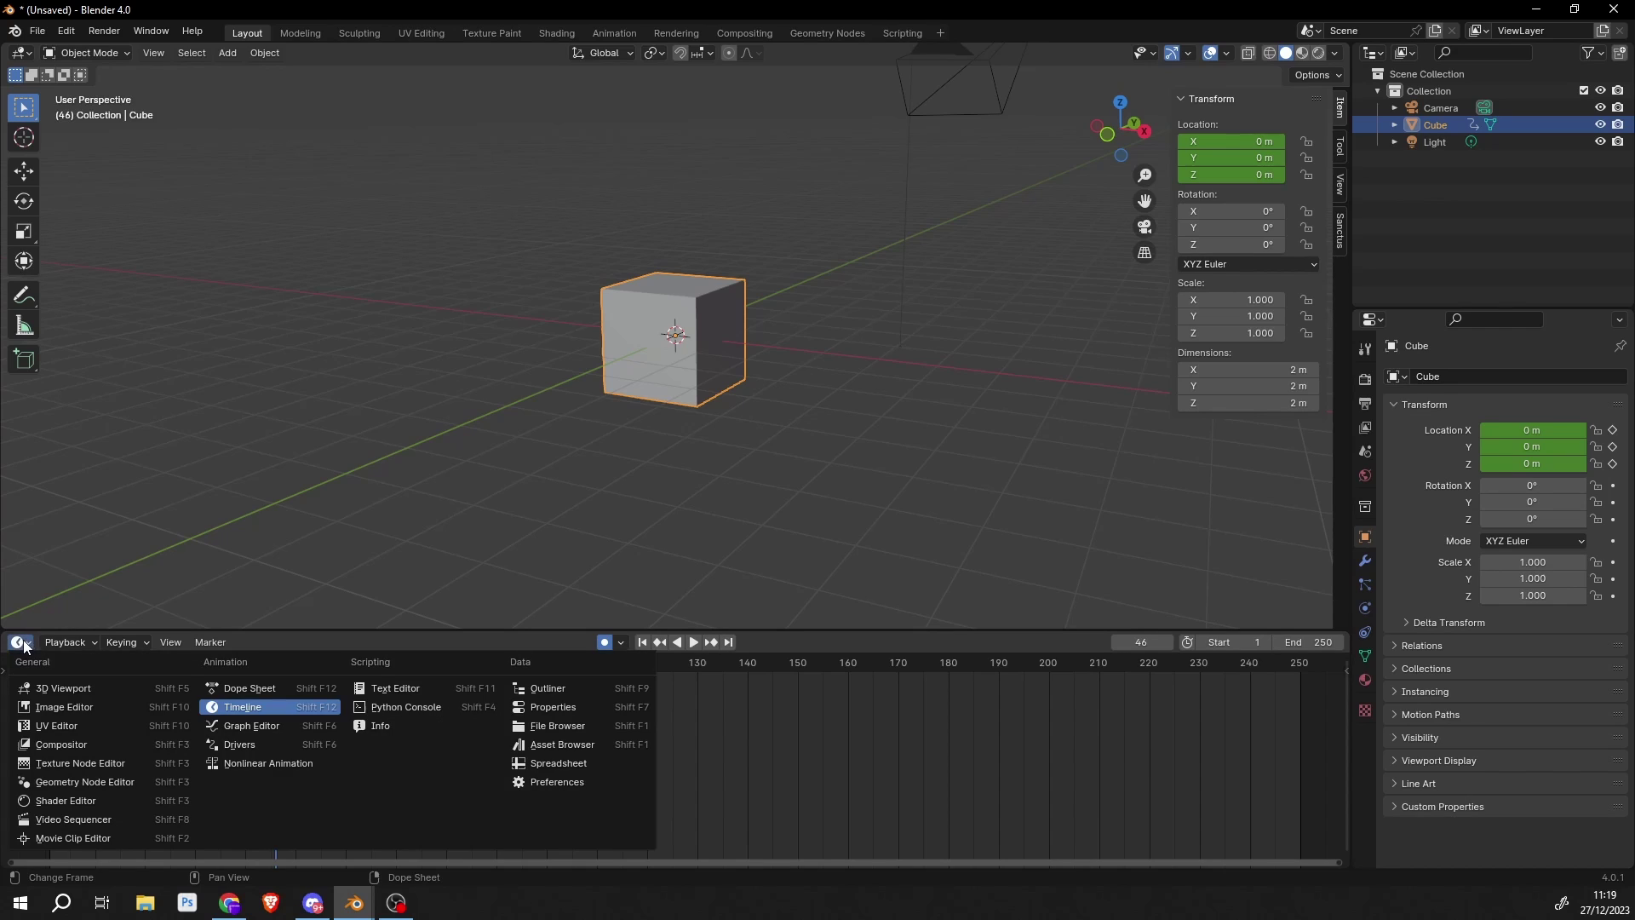
{"action": "left_click", "coordinate": [237, 728]}
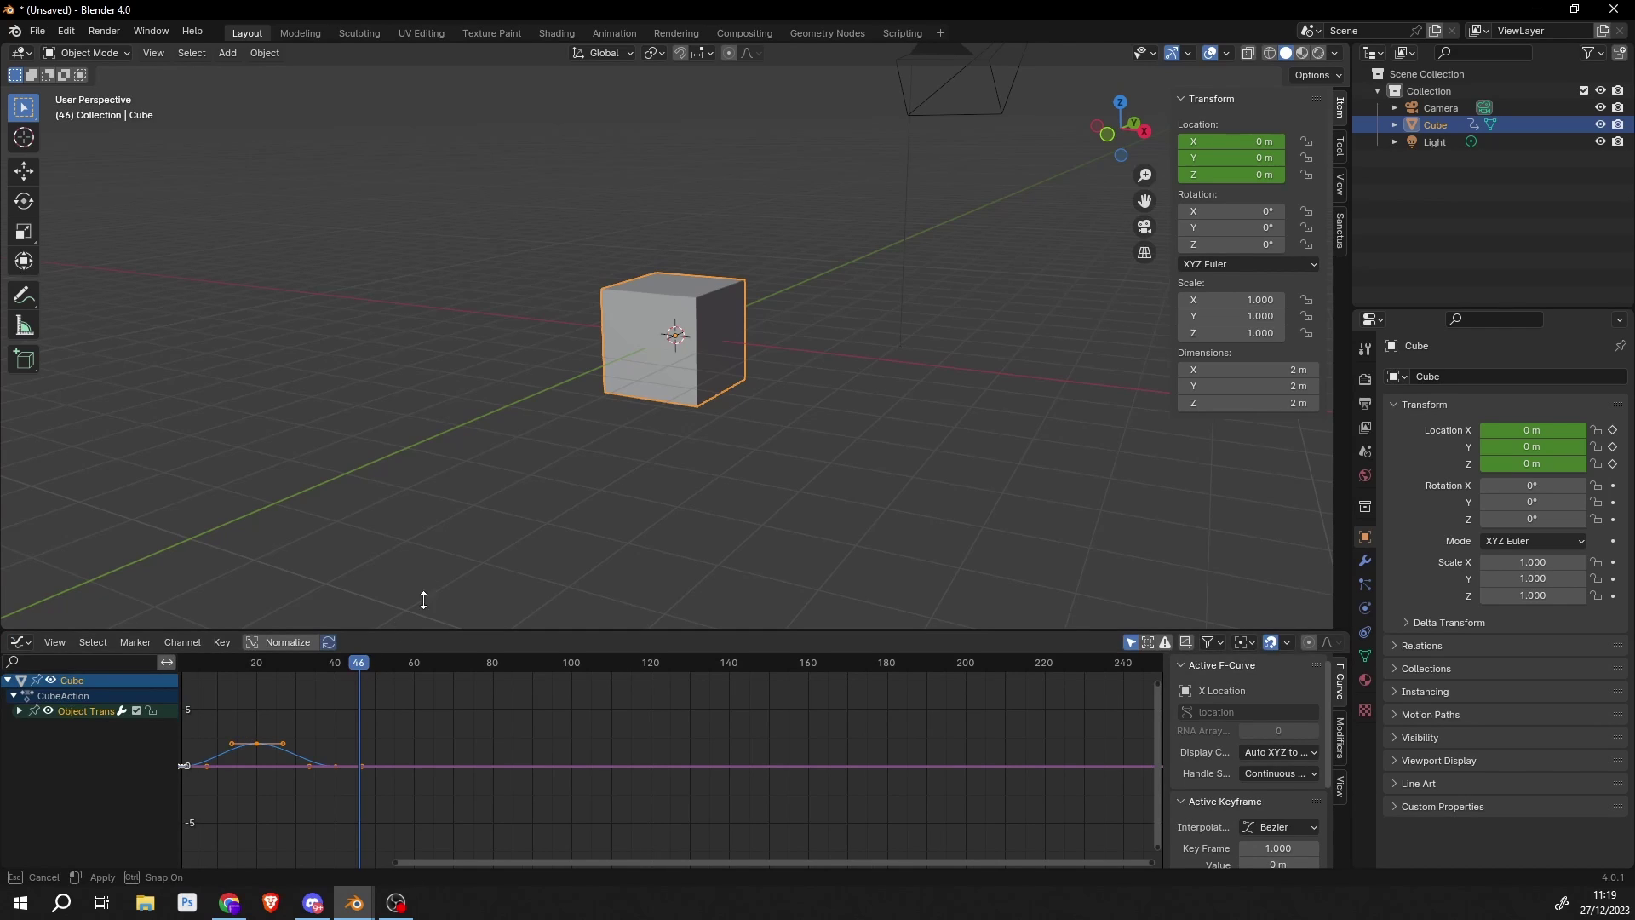
{"action": "left_click_drag", "start_coordinate": [391, 633], "coordinate": [408, 547]}
{"action": "middle_click_drag", "start_coordinate": [446, 718], "coordinate": [714, 681]}
{"action": "scroll", "coordinate": [714, 681], "scroll_direction": "up", "scroll_amount": 4}
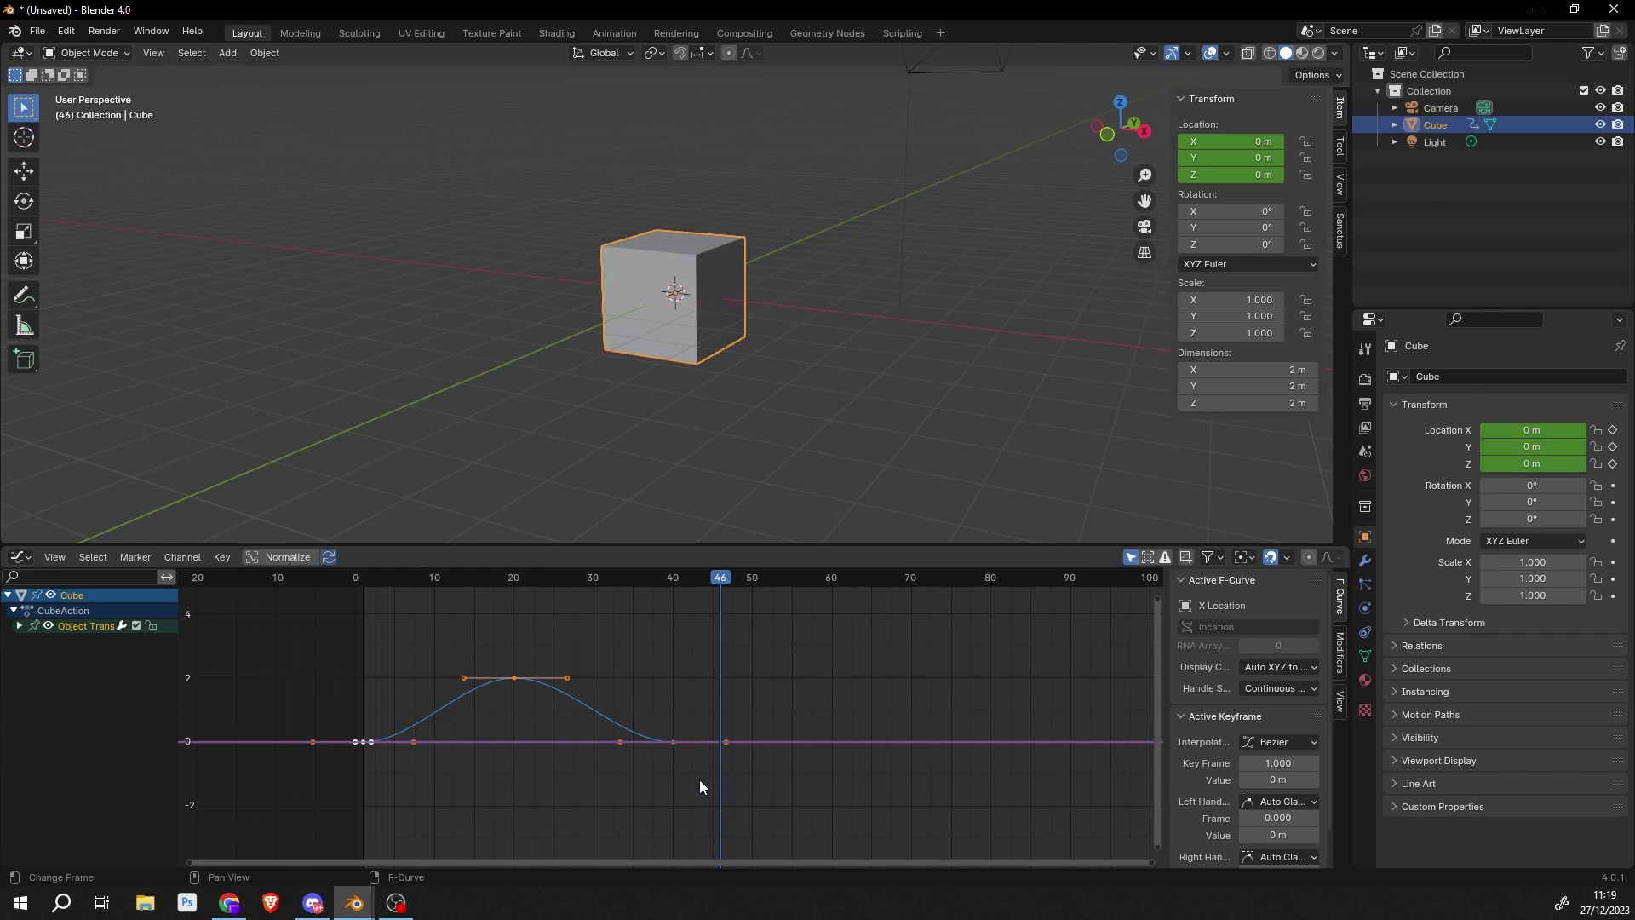
Step: Set all three bounce keyframes to Linear interpolation
{"action": "left_click_drag", "start_coordinate": [698, 779], "coordinate": [331, 634]}
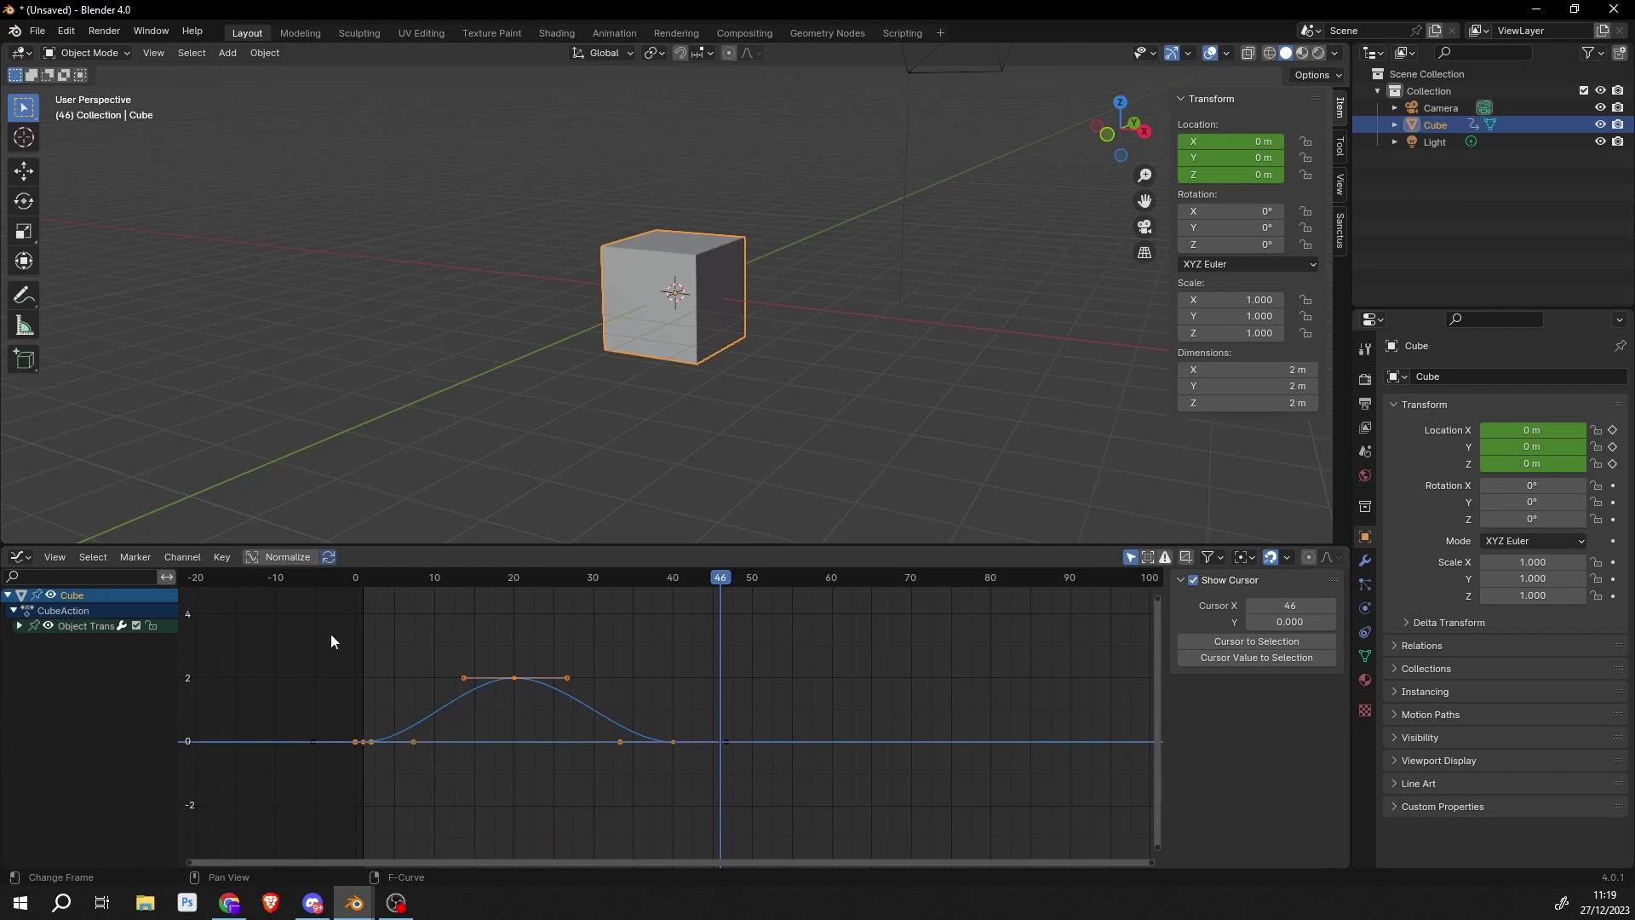
{"action": "right_click", "coordinate": [485, 705]}
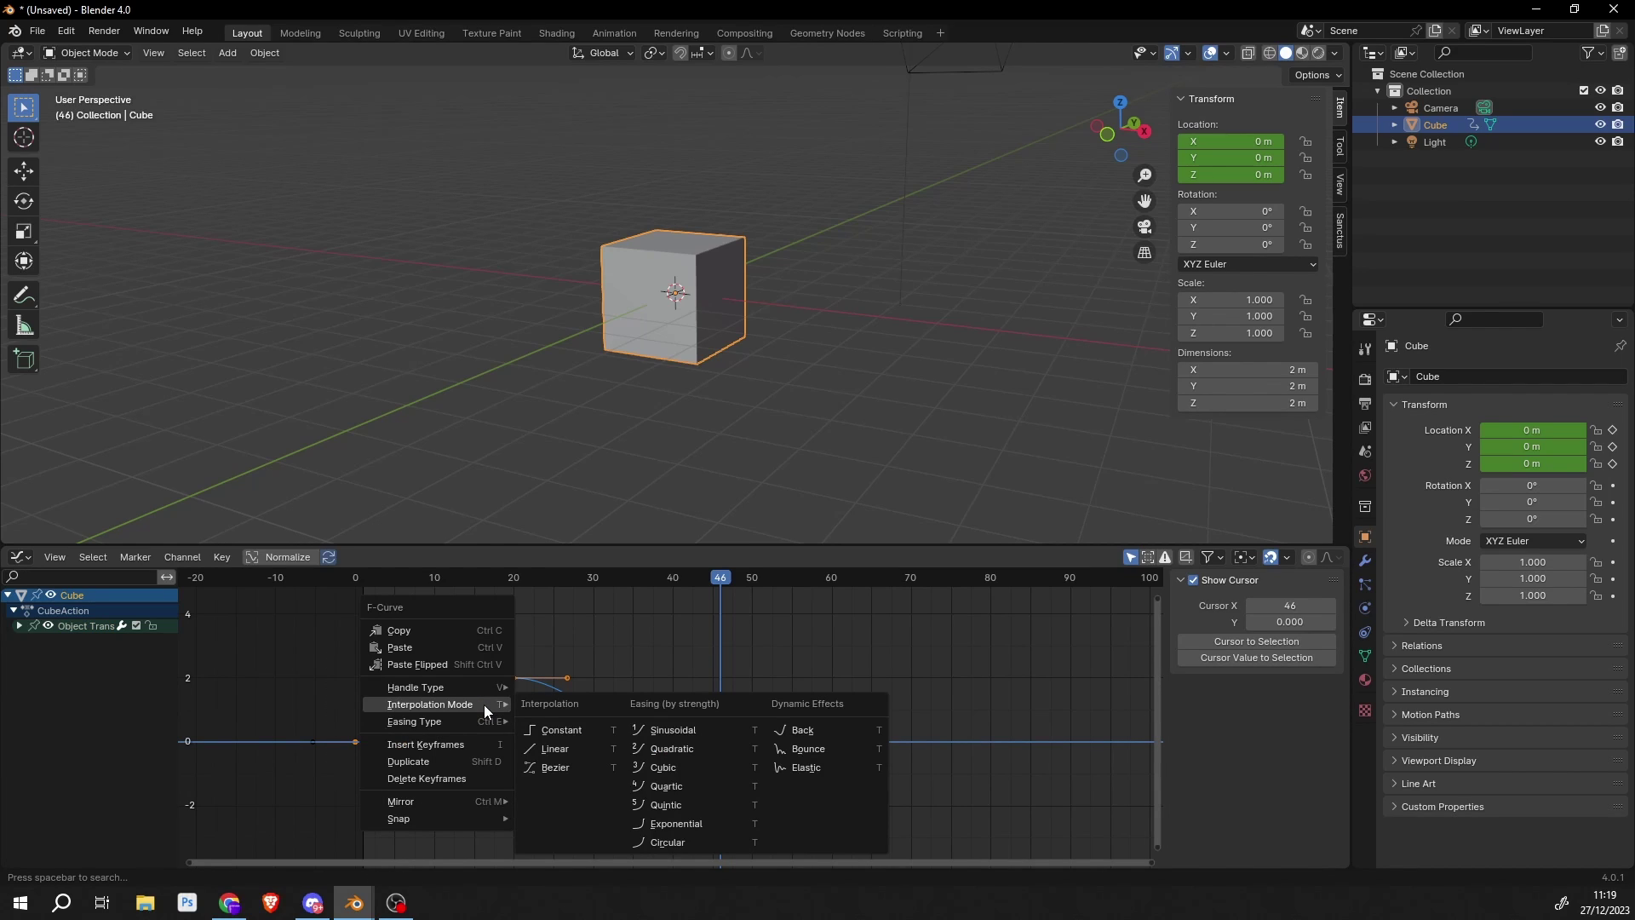
{"action": "left_click", "coordinate": [595, 748]}
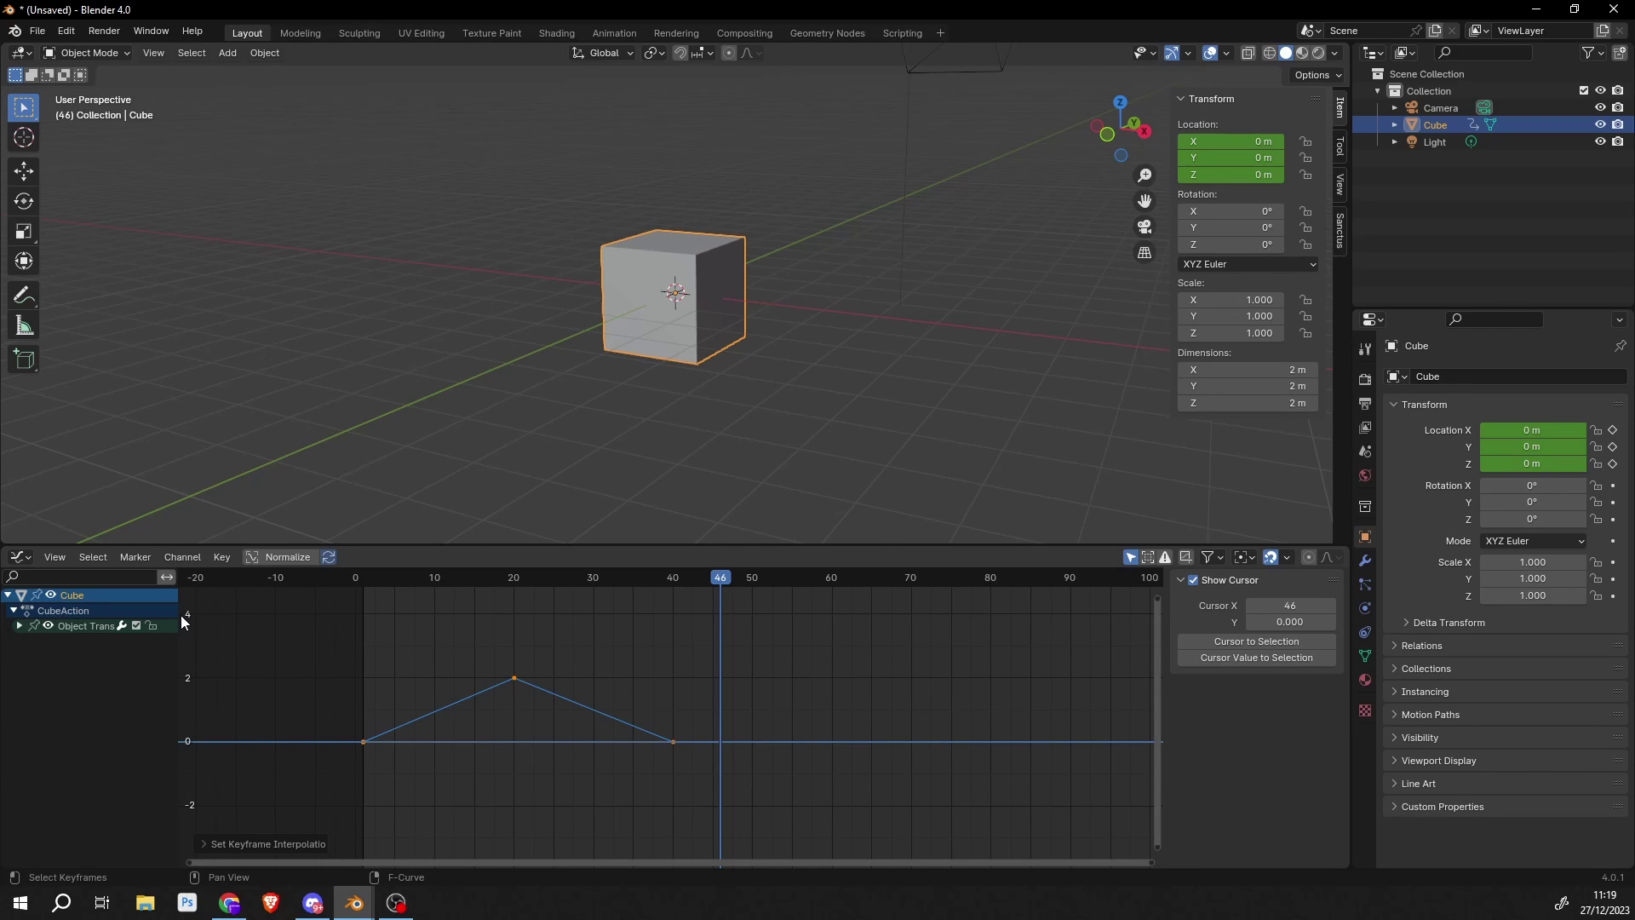
Step: Add a Cycles F-Curve modifier to the bounce curve, deselect it, and play the loop
{"action": "left_click", "coordinate": [184, 559]}
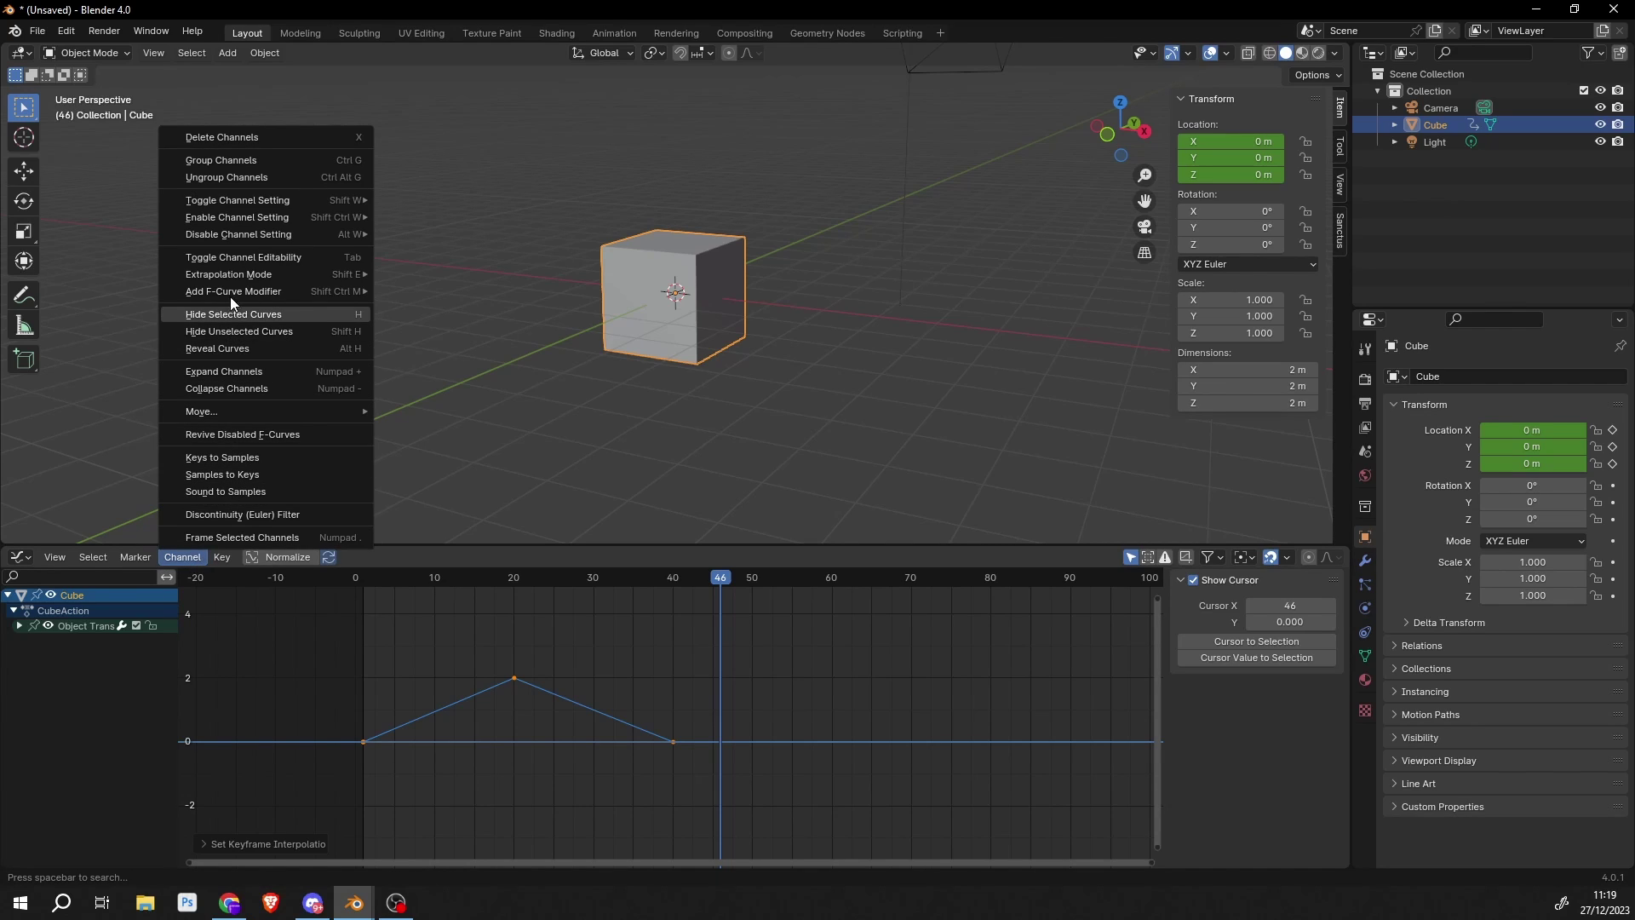
{"action": "mouse_move", "coordinate": [232, 294]}
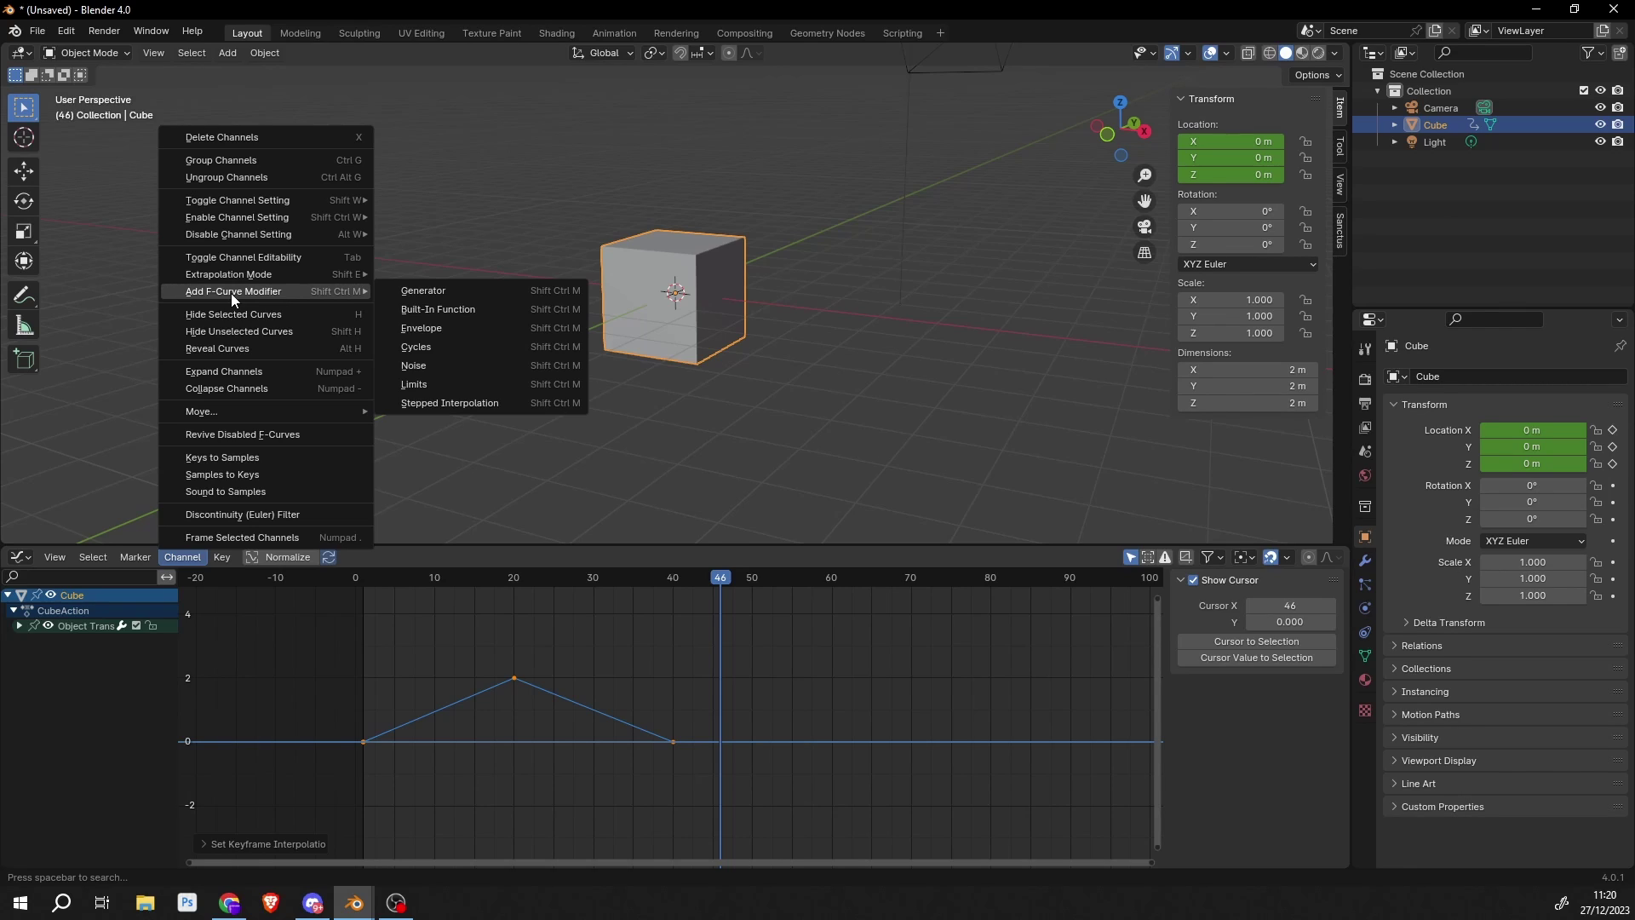
{"action": "left_click", "coordinate": [492, 347]}
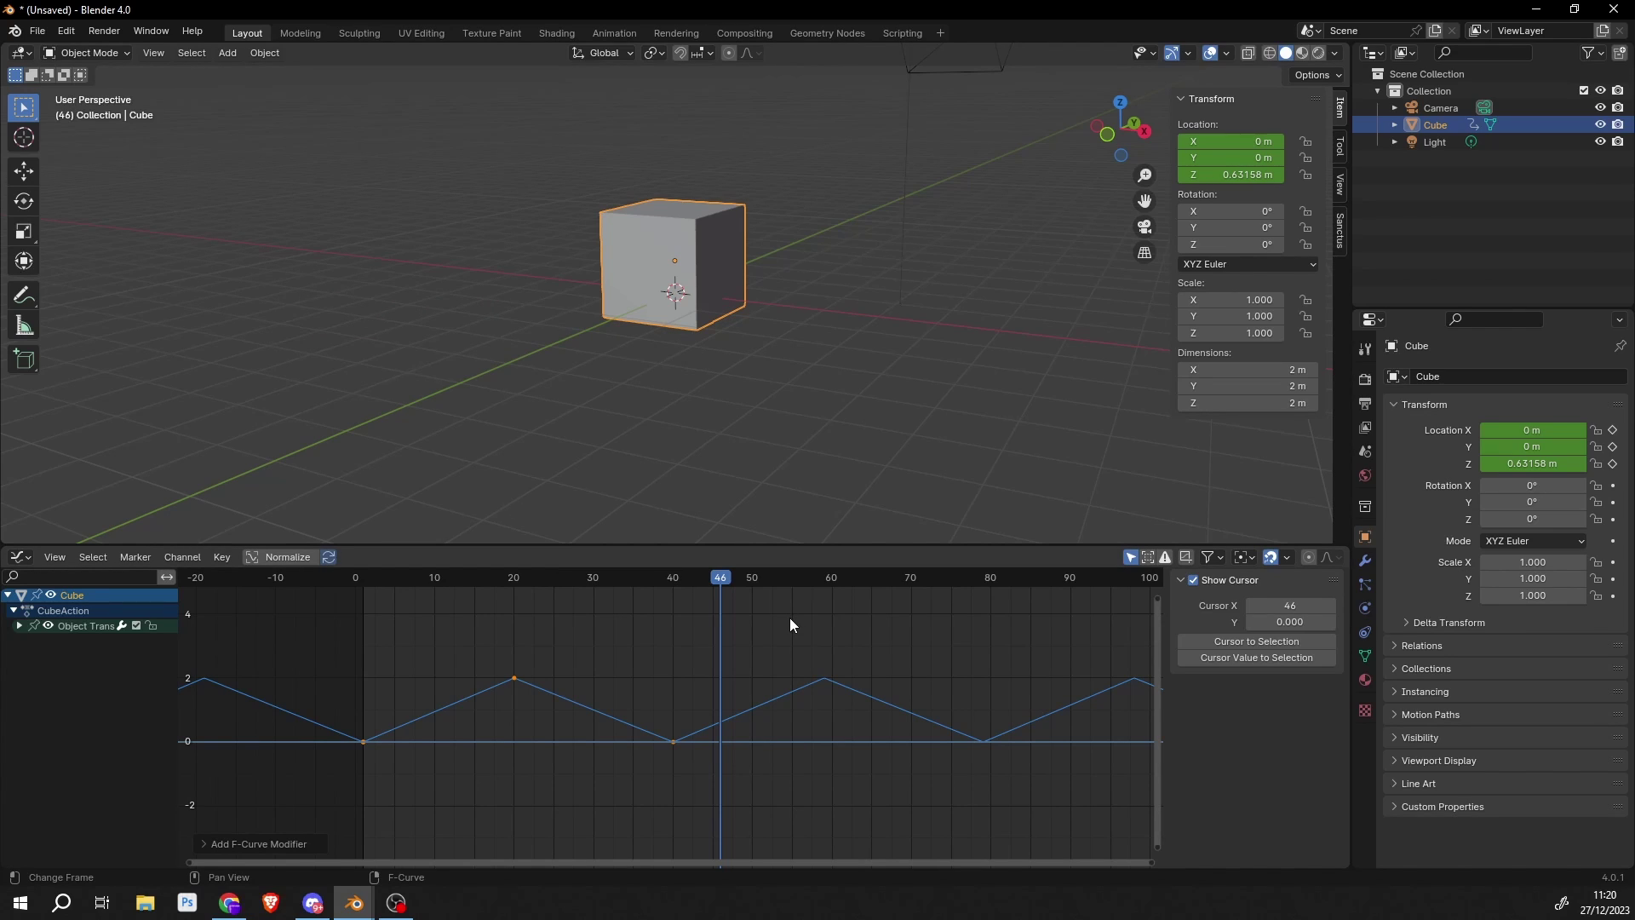
{"action": "left_click", "coordinate": [743, 646]}
{"action": "key", "text": "space"}
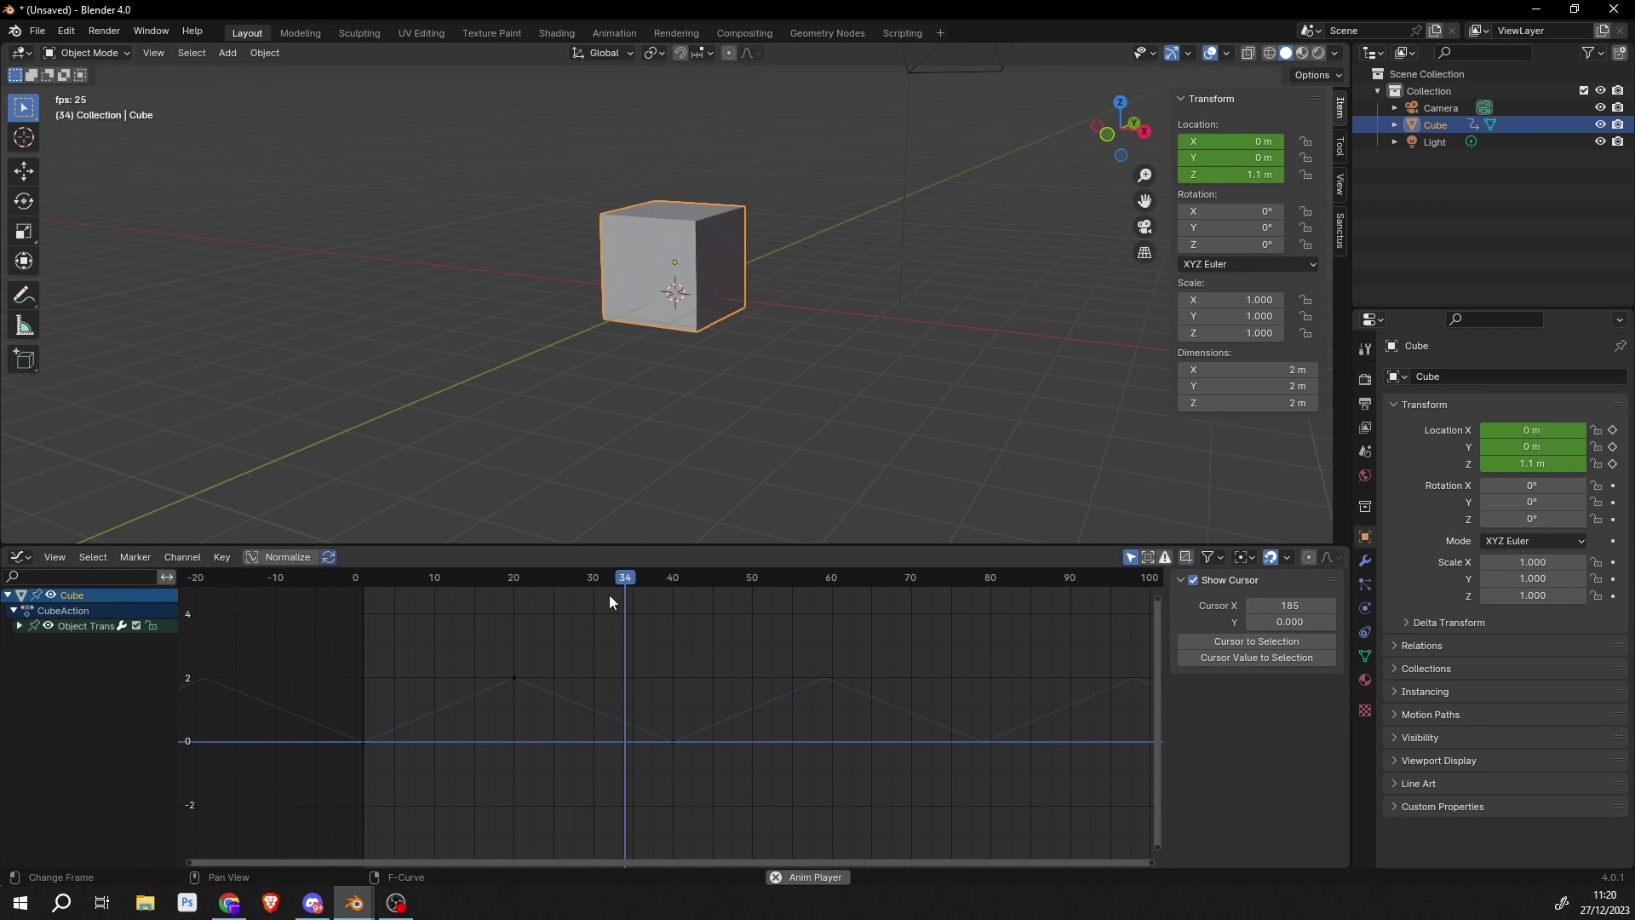
Step: Stop playback and set the Cycles modifier's After Mode count to 3
{"action": "key", "text": "space"}
{"action": "left_click", "coordinate": [523, 677]}
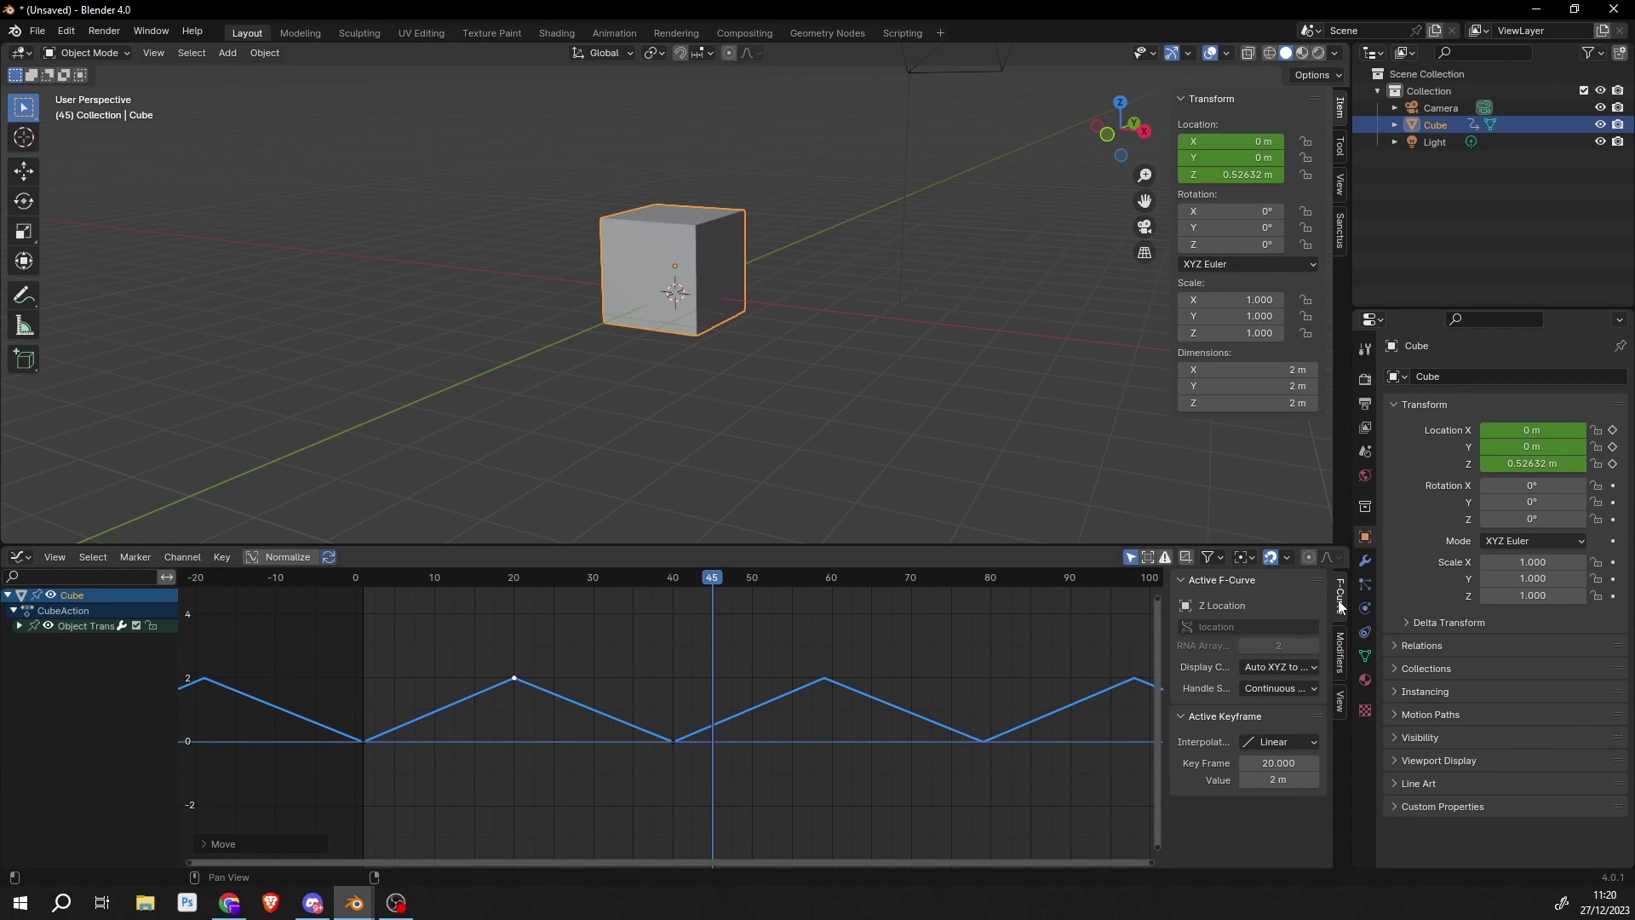
{"action": "left_click", "coordinate": [1343, 647]}
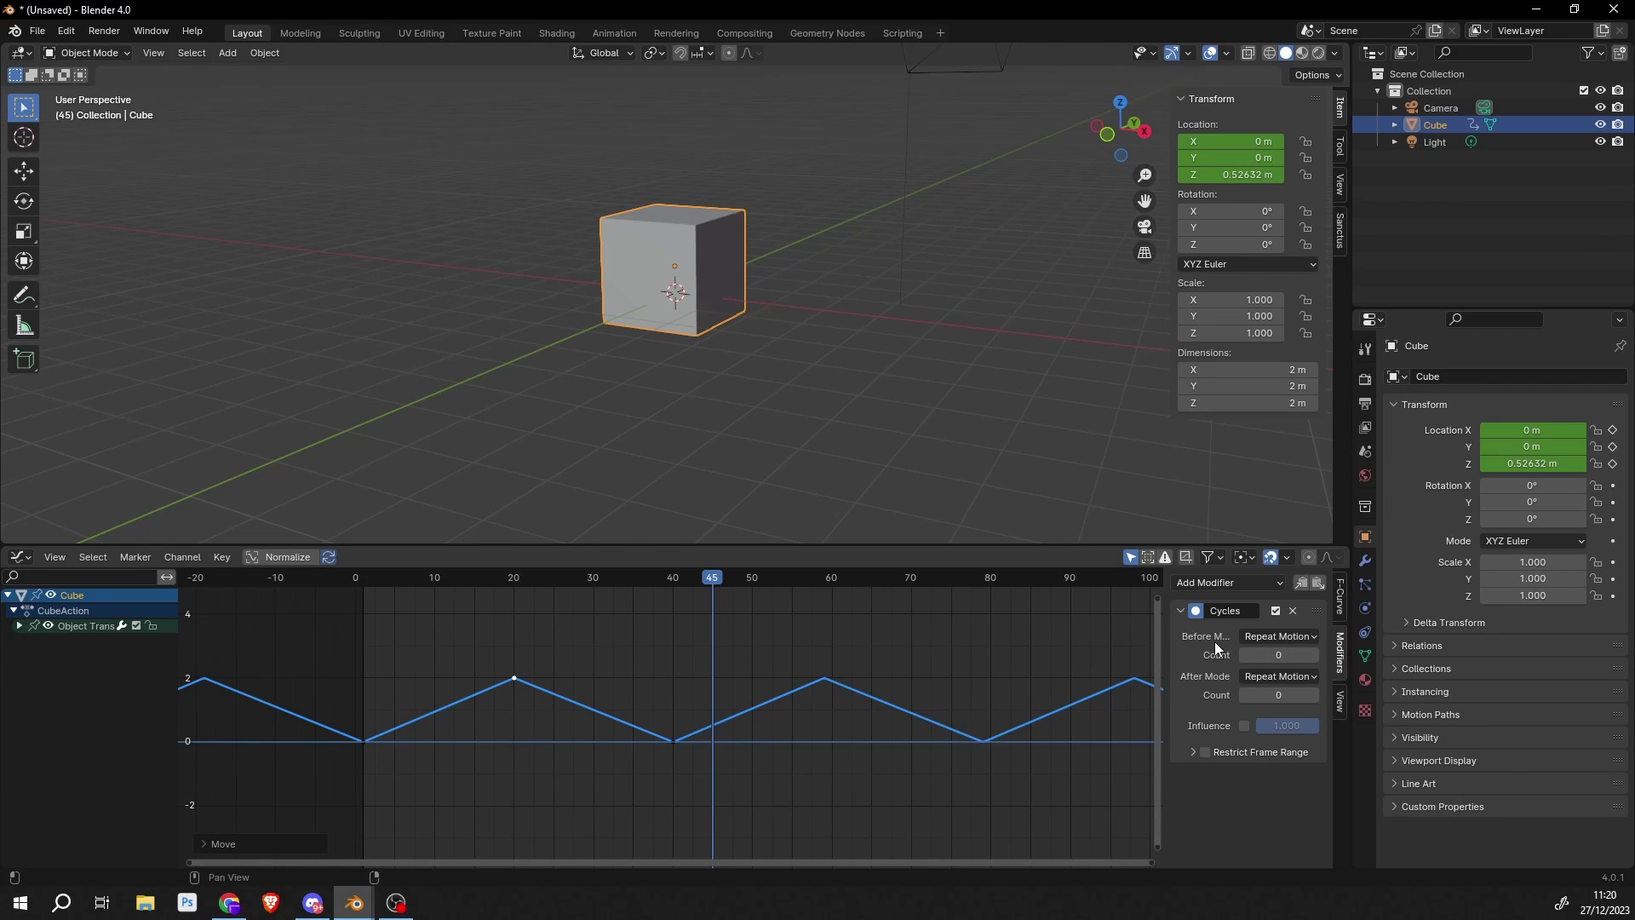
{"action": "left_click", "coordinate": [1288, 696]}
{"action": "type", "text": "3"}
{"action": "key", "text": "Return"}
{"action": "scroll", "coordinate": [919, 703], "scroll_direction": "down", "scroll_amount": 5}
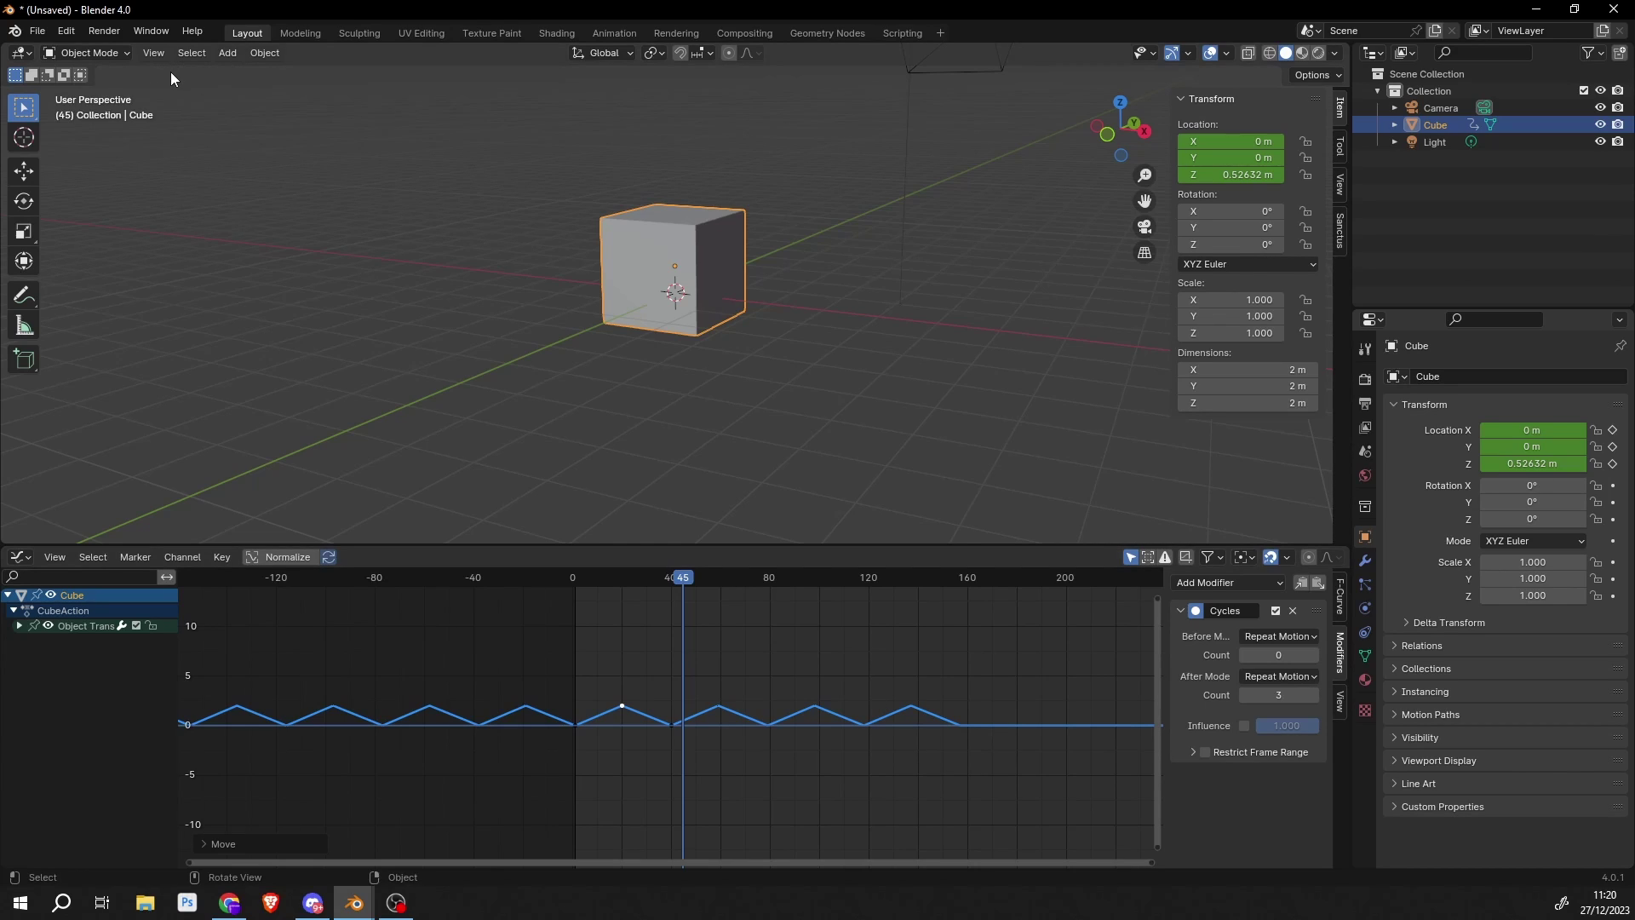
Step: Start a new General scene without saving and delete the default cube
{"action": "left_click", "coordinate": [48, 33]}
{"action": "left_click", "coordinate": [66, 31]}
{"action": "left_click", "coordinate": [33, 32]}
{"action": "mouse_move", "coordinate": [51, 44]}
{"action": "left_click", "coordinate": [255, 44]}
{"action": "left_click", "coordinate": [860, 477]}
{"action": "key", "text": "Delete"}
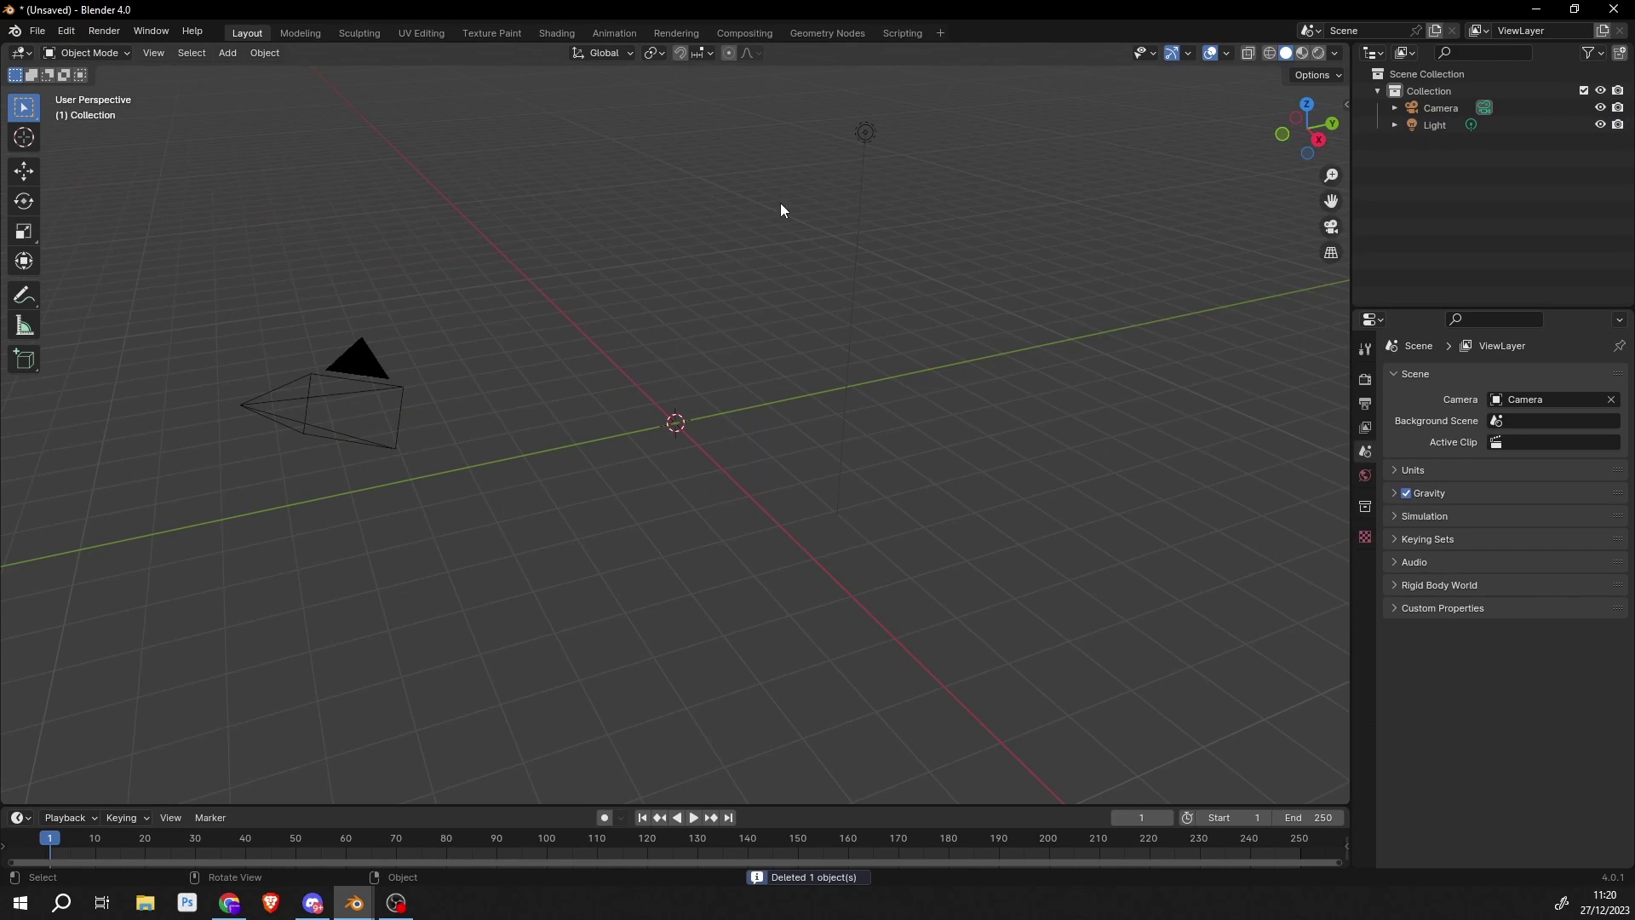
Step: Add a UV Sphere at the scene origin
{"action": "left_click", "coordinate": [228, 52]}
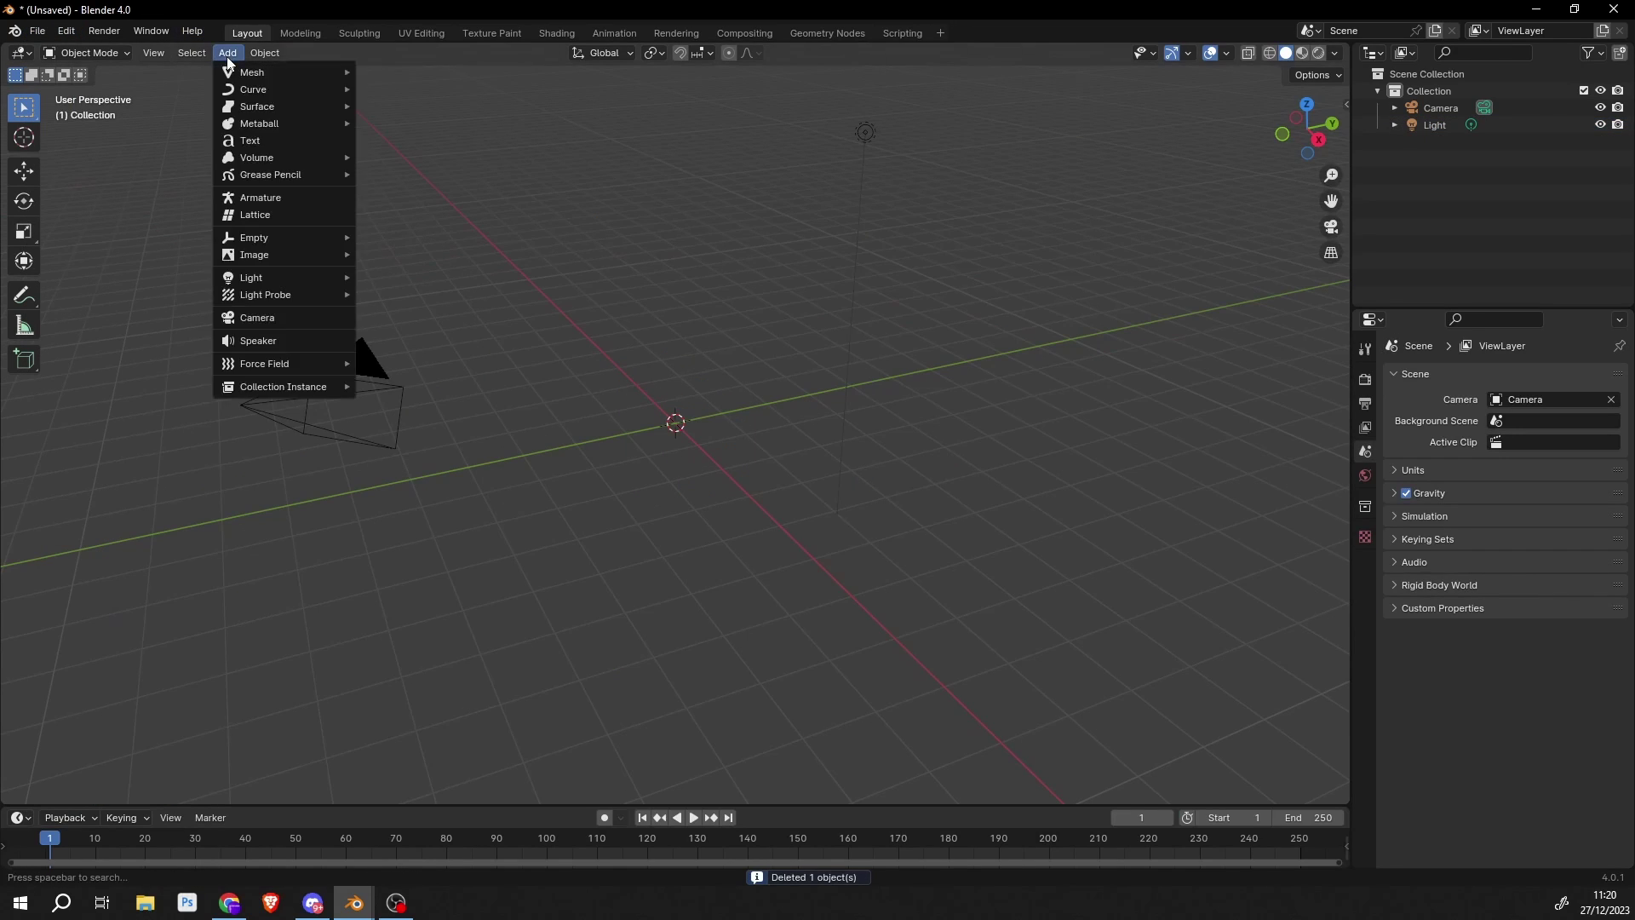
{"action": "mouse_move", "coordinate": [252, 109]}
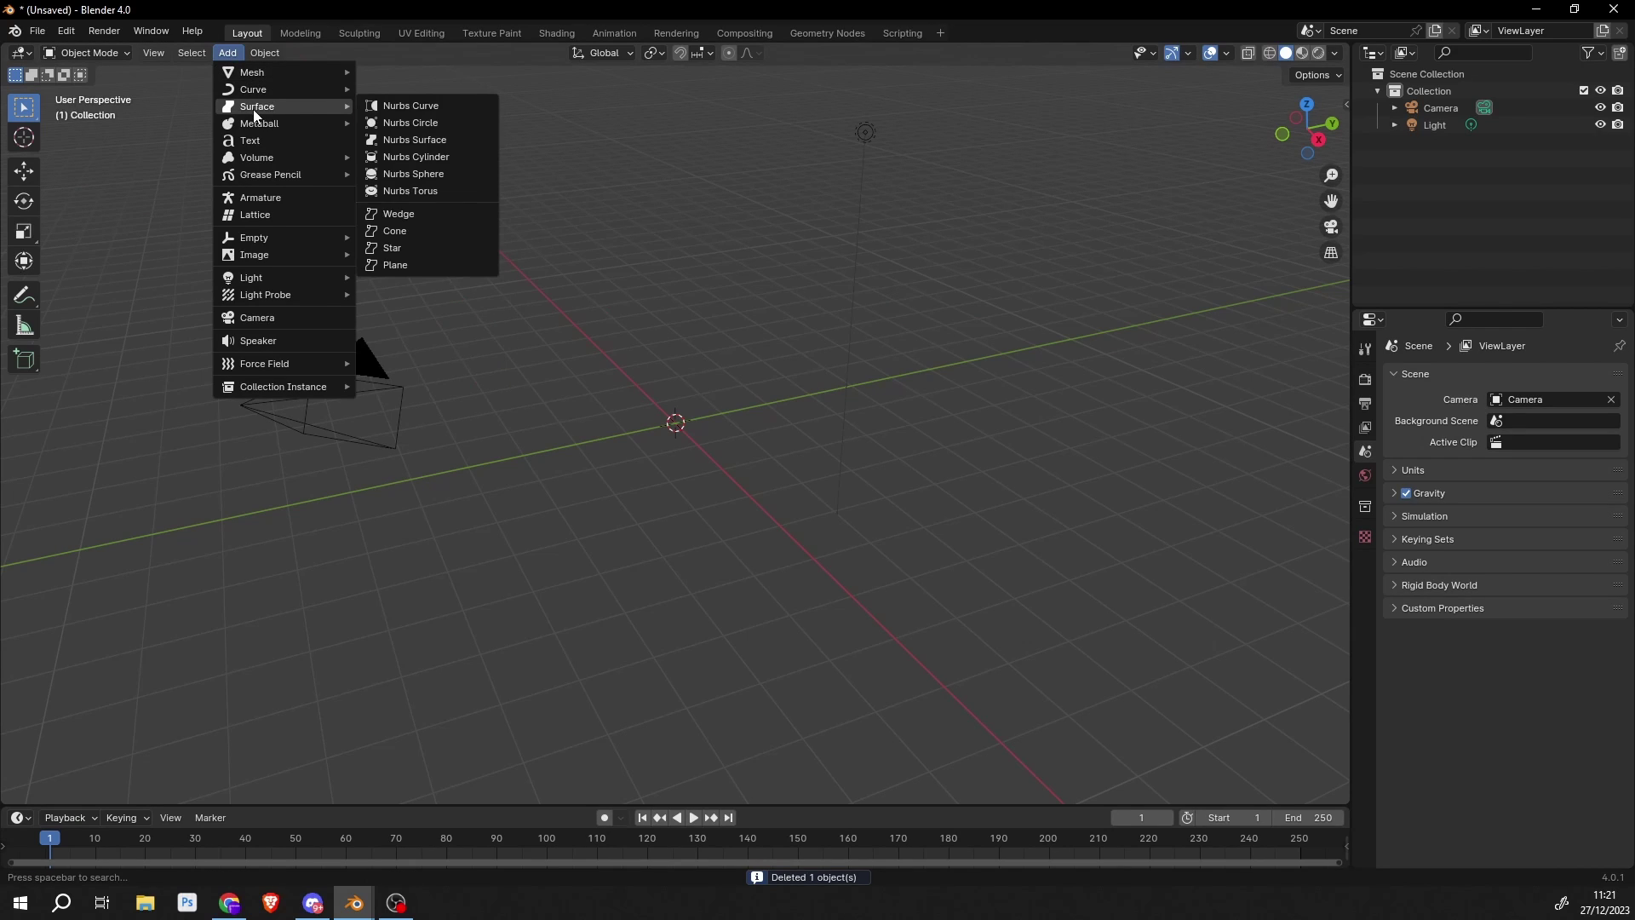
{"action": "mouse_move", "coordinate": [283, 73]}
{"action": "left_click", "coordinate": [419, 128]}
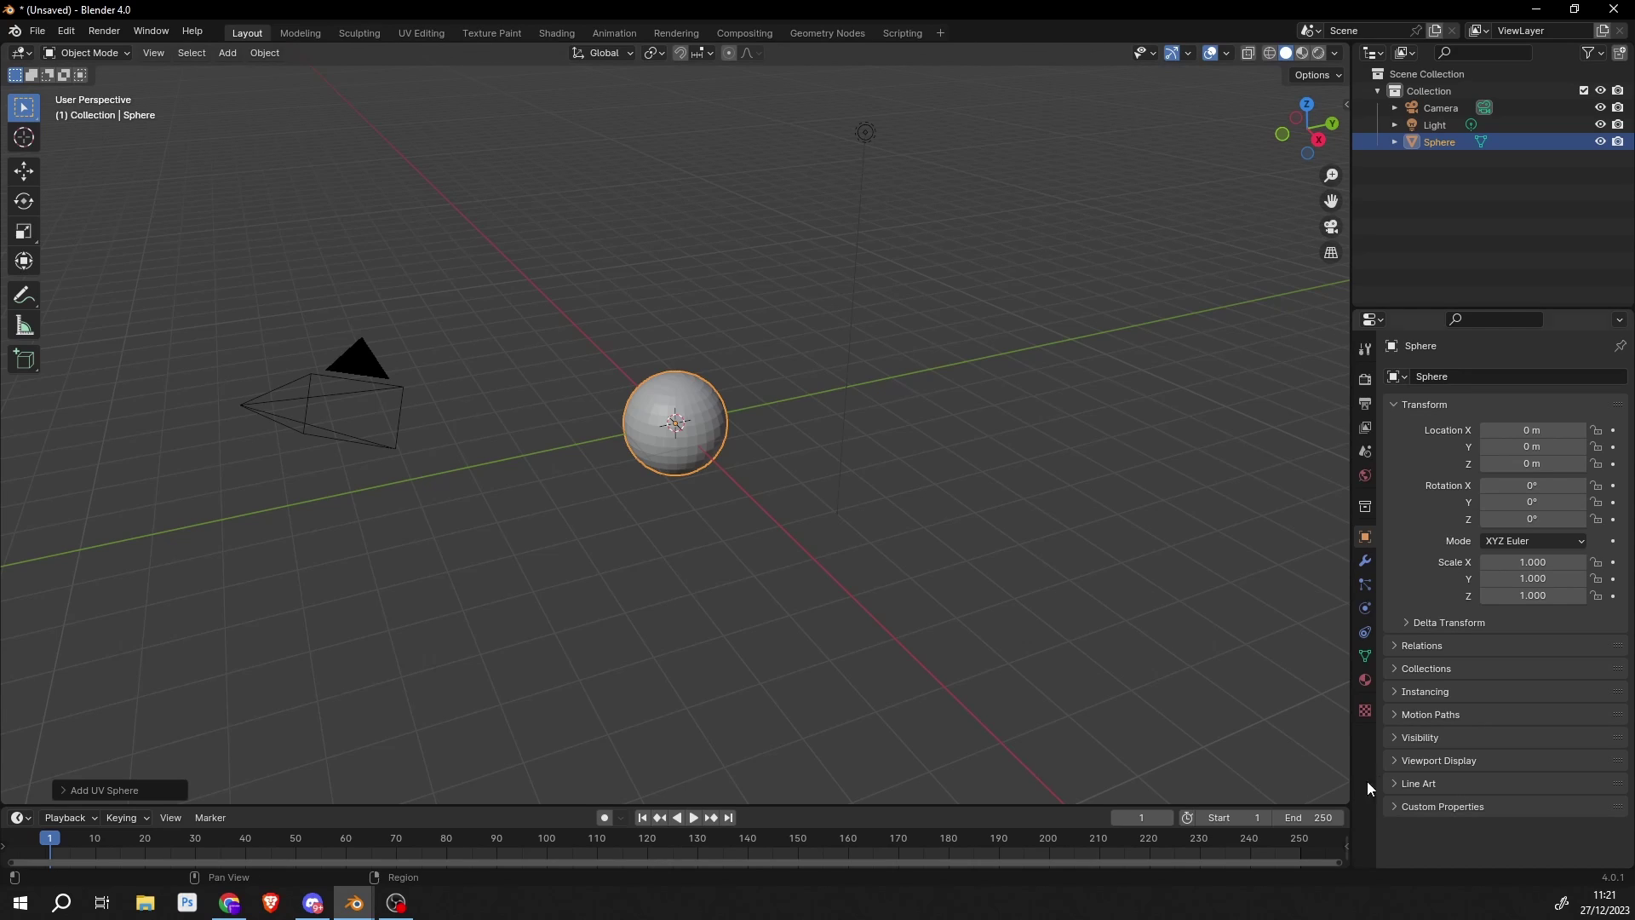
Step: Create a new material, Material.001, for the sphere and enlarge the timeline area
{"action": "left_click", "coordinate": [1366, 680]}
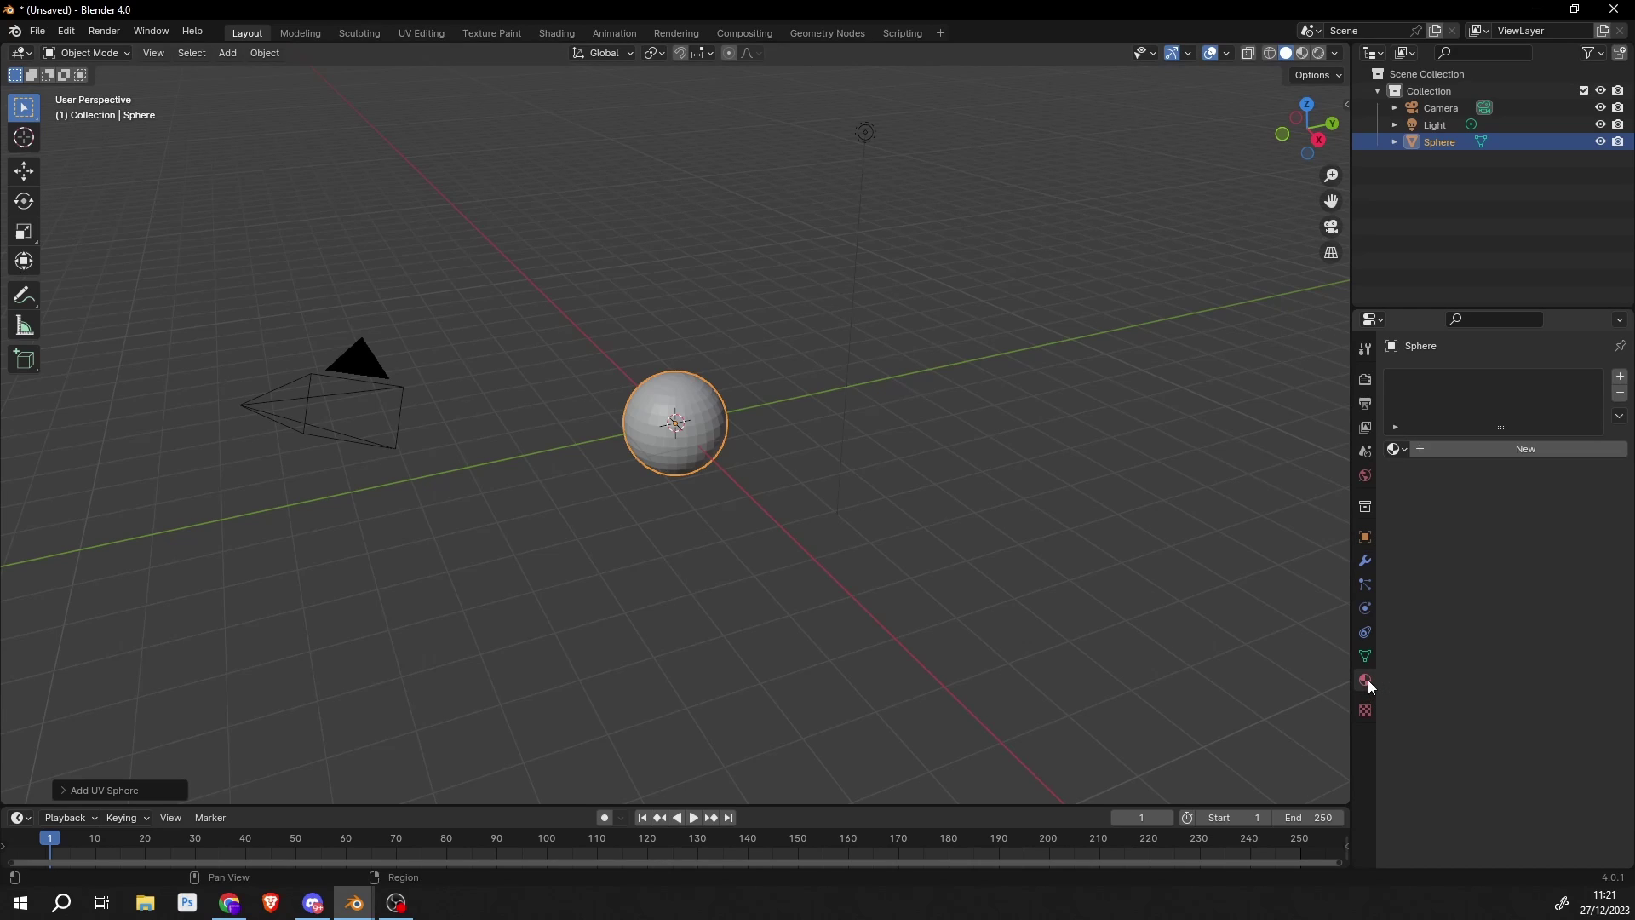
{"action": "left_click", "coordinate": [1511, 447]}
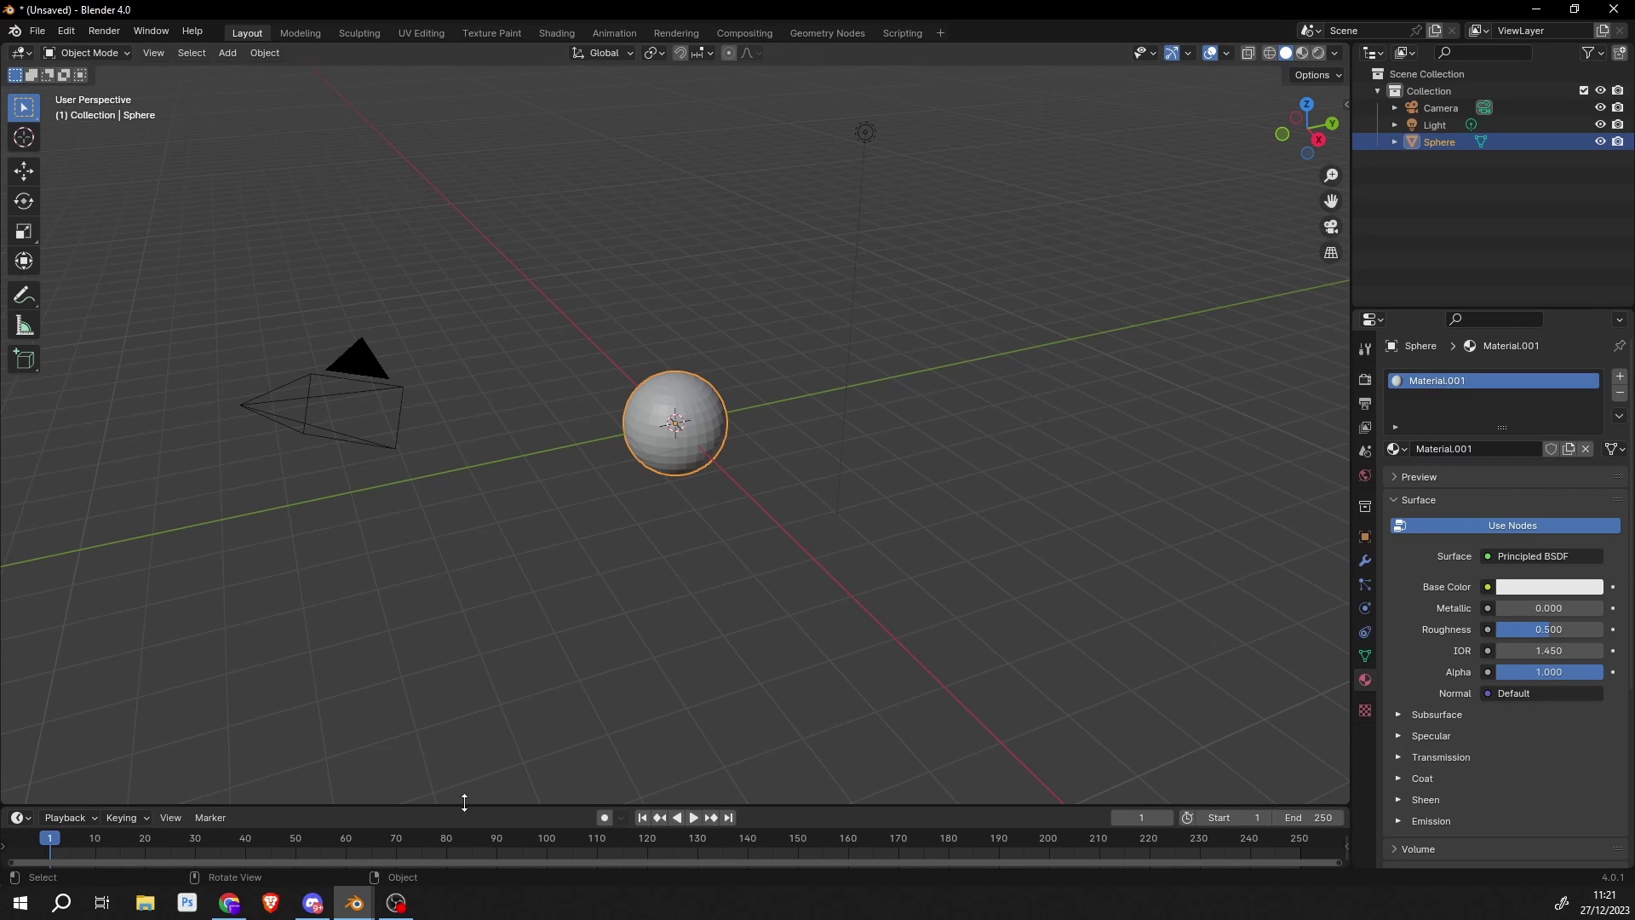
{"action": "left_click_drag", "start_coordinate": [463, 804], "coordinate": [442, 509]}
Step: Turn the timeline into a Shader Editor and expand the Principled BSDF's Emission settings
{"action": "left_click", "coordinate": [21, 523]}
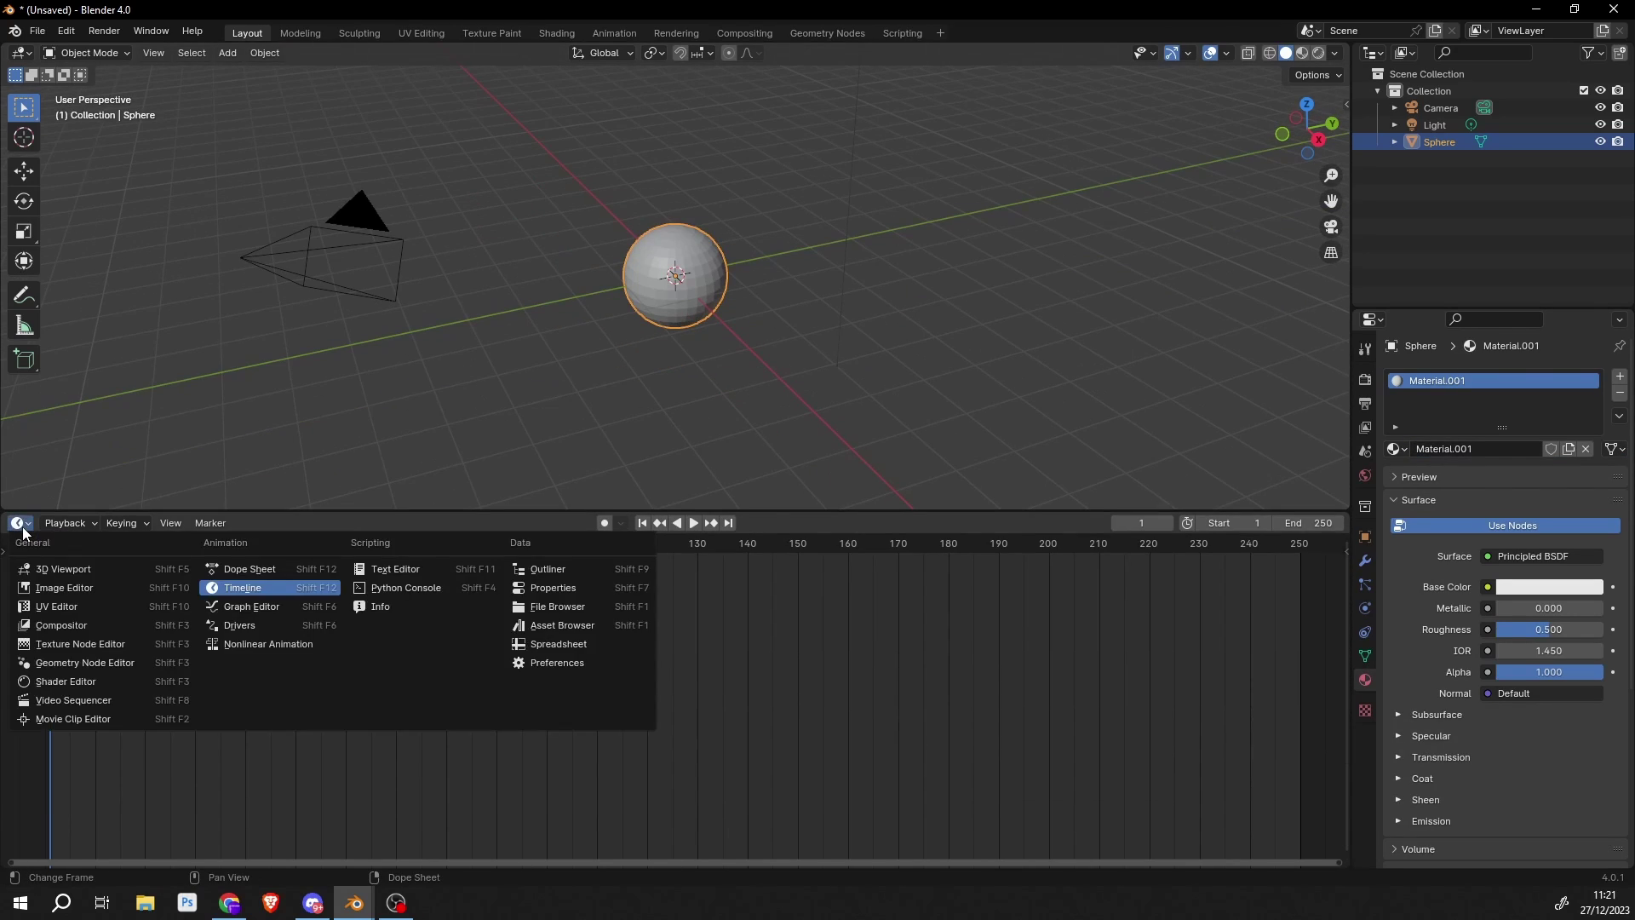
{"action": "left_click", "coordinate": [72, 677]}
{"action": "scroll", "coordinate": [667, 693], "scroll_direction": "up", "scroll_amount": 8}
{"action": "left_click", "coordinate": [462, 663]}
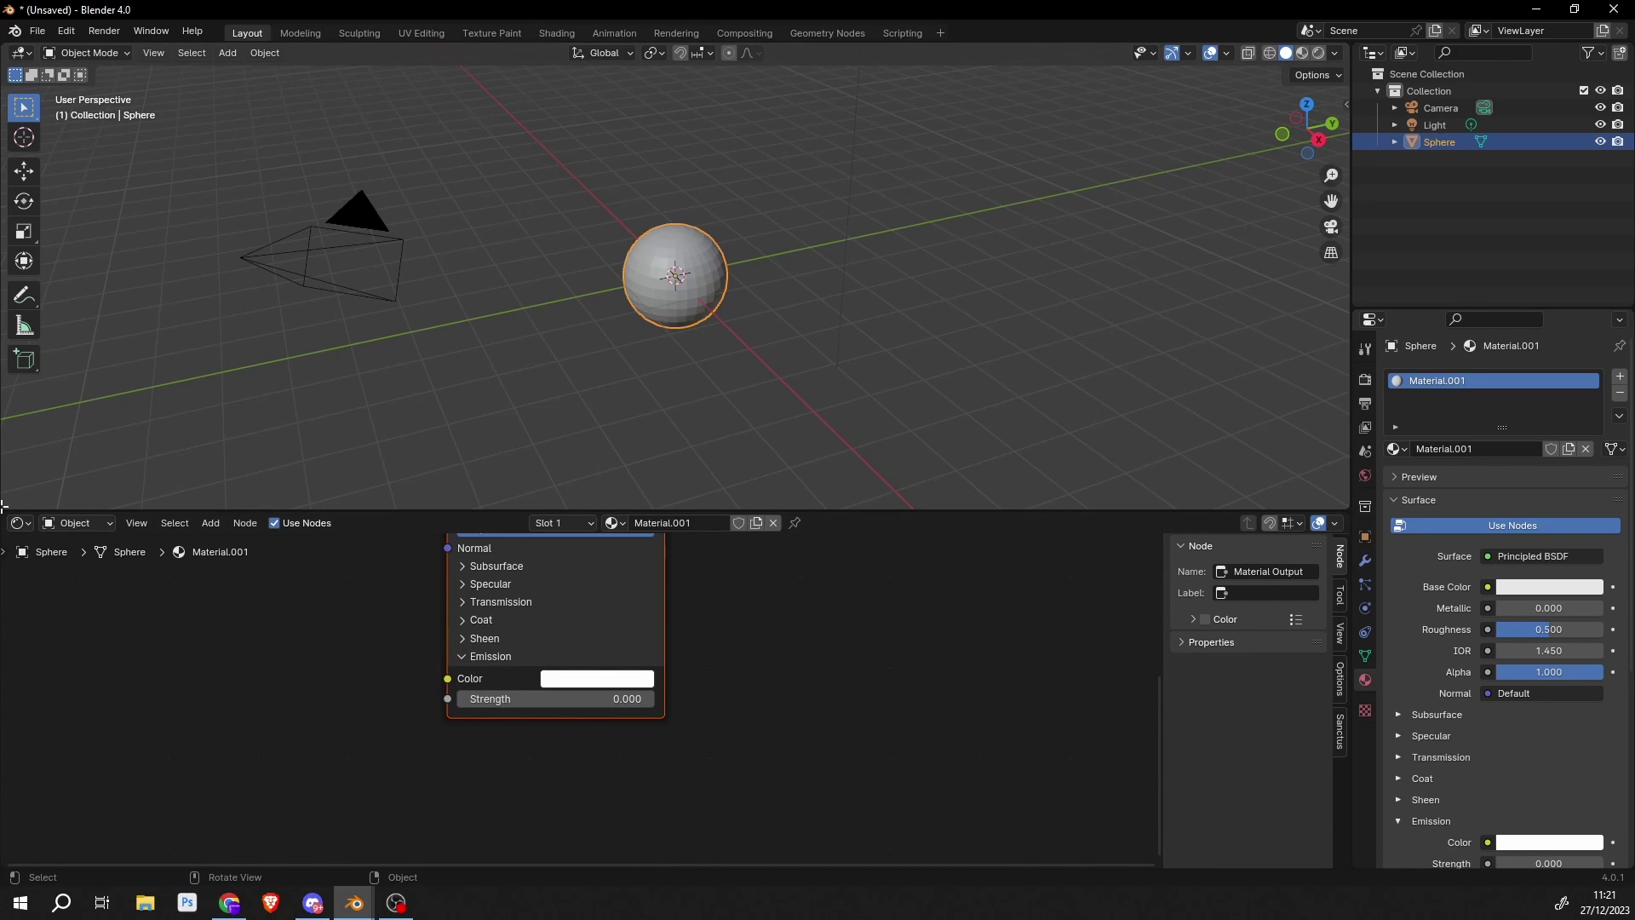
Step: Split a new area off the 3D view and make it a Timeline
{"action": "left_click_drag", "start_coordinate": [6, 506], "coordinate": [19, 428]}
{"action": "left_click", "coordinate": [21, 437]}
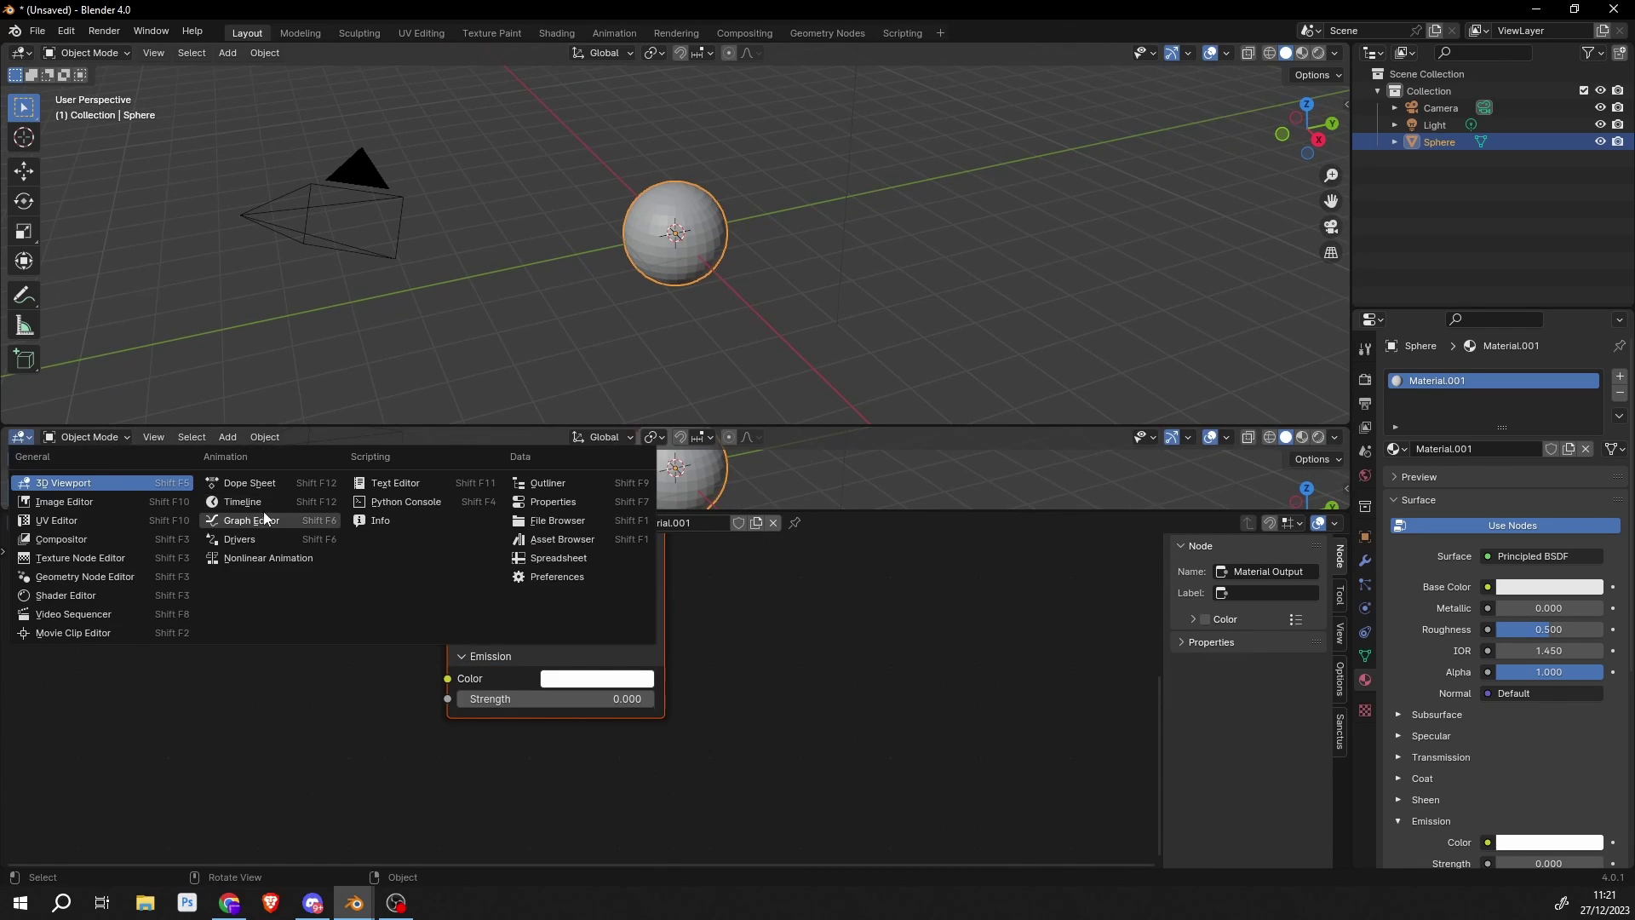
{"action": "left_click", "coordinate": [242, 501]}
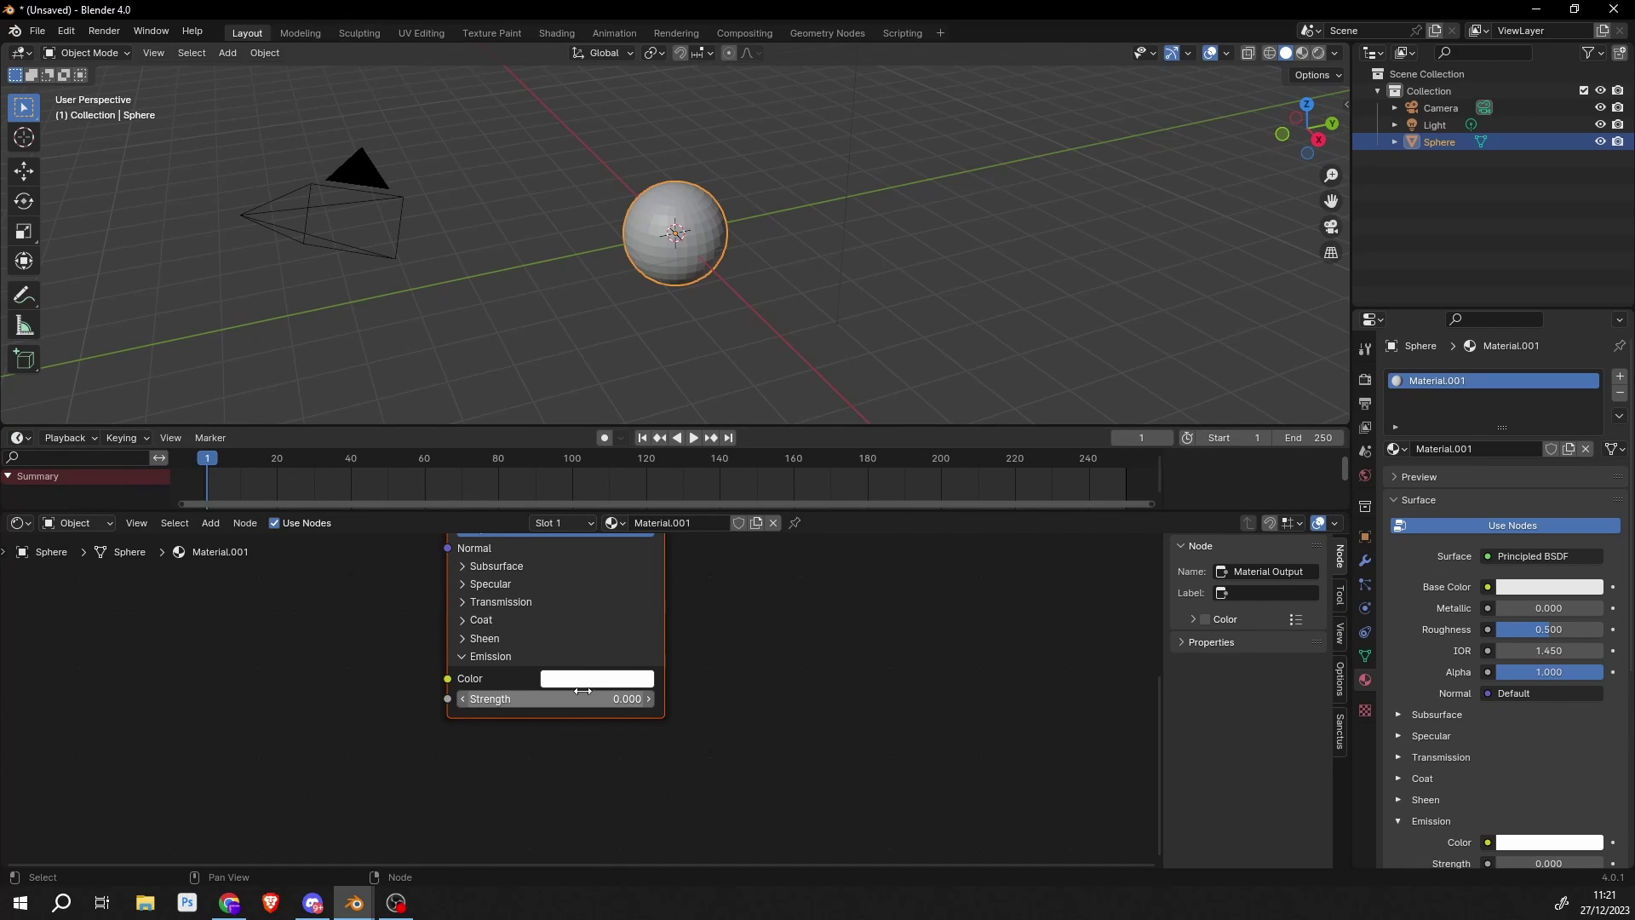
Step: Key emission Strength 0 on frame 1 and 10 on frame 20
{"action": "left_click", "coordinate": [559, 673]}
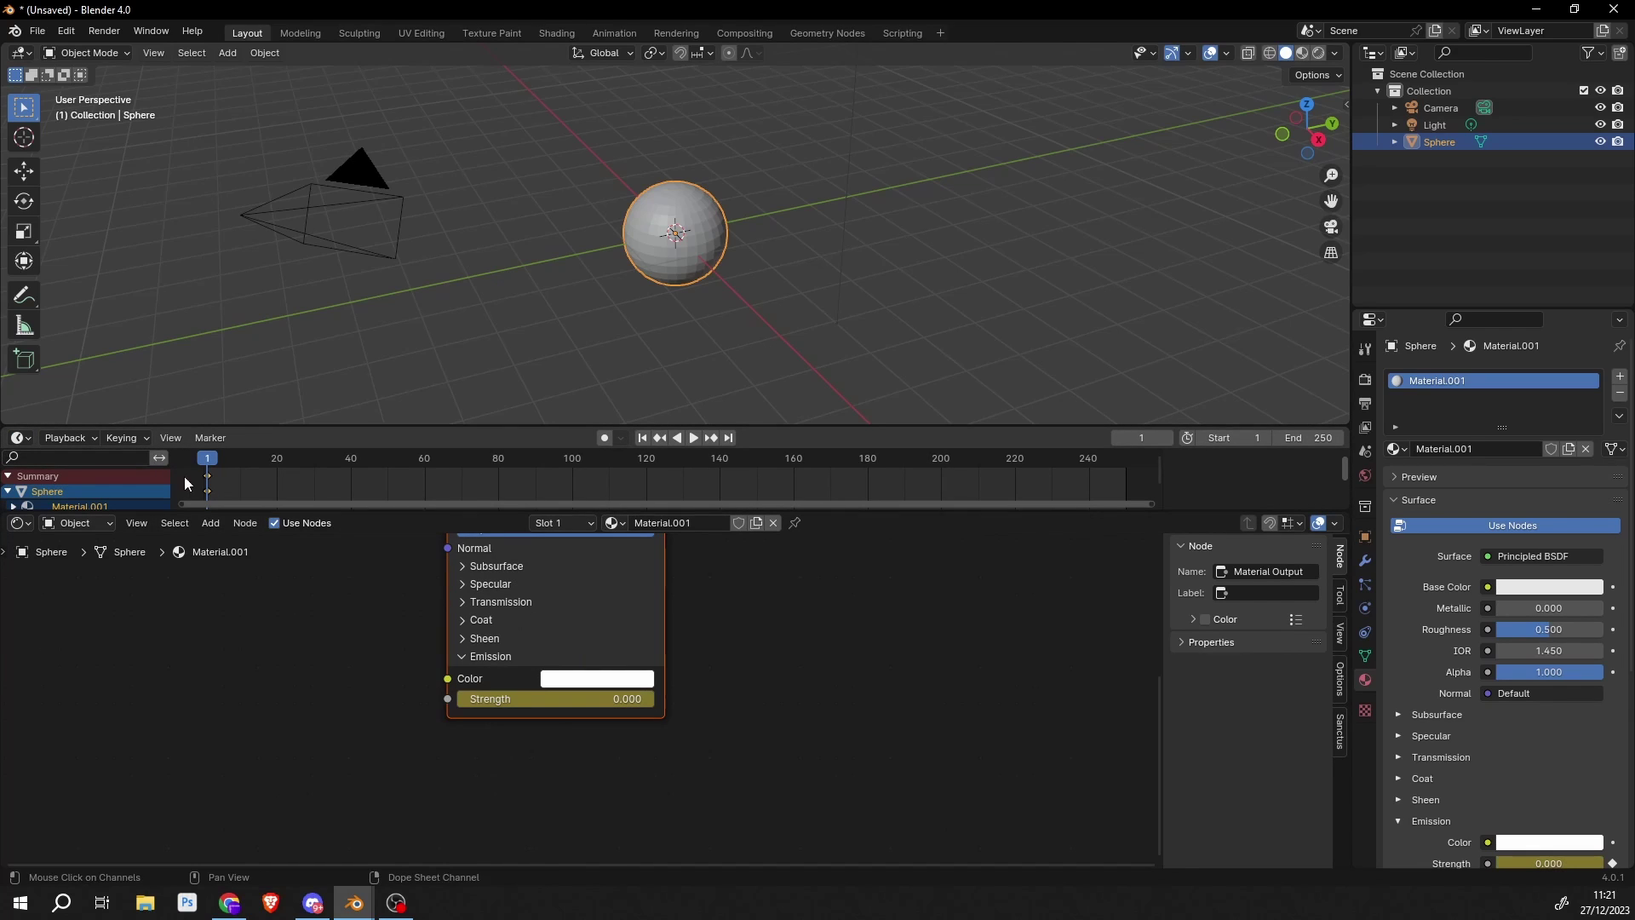
{"action": "left_click", "coordinate": [580, 698]}
{"action": "key", "text": "Return"}
{"action": "right_click", "coordinate": [576, 700]}
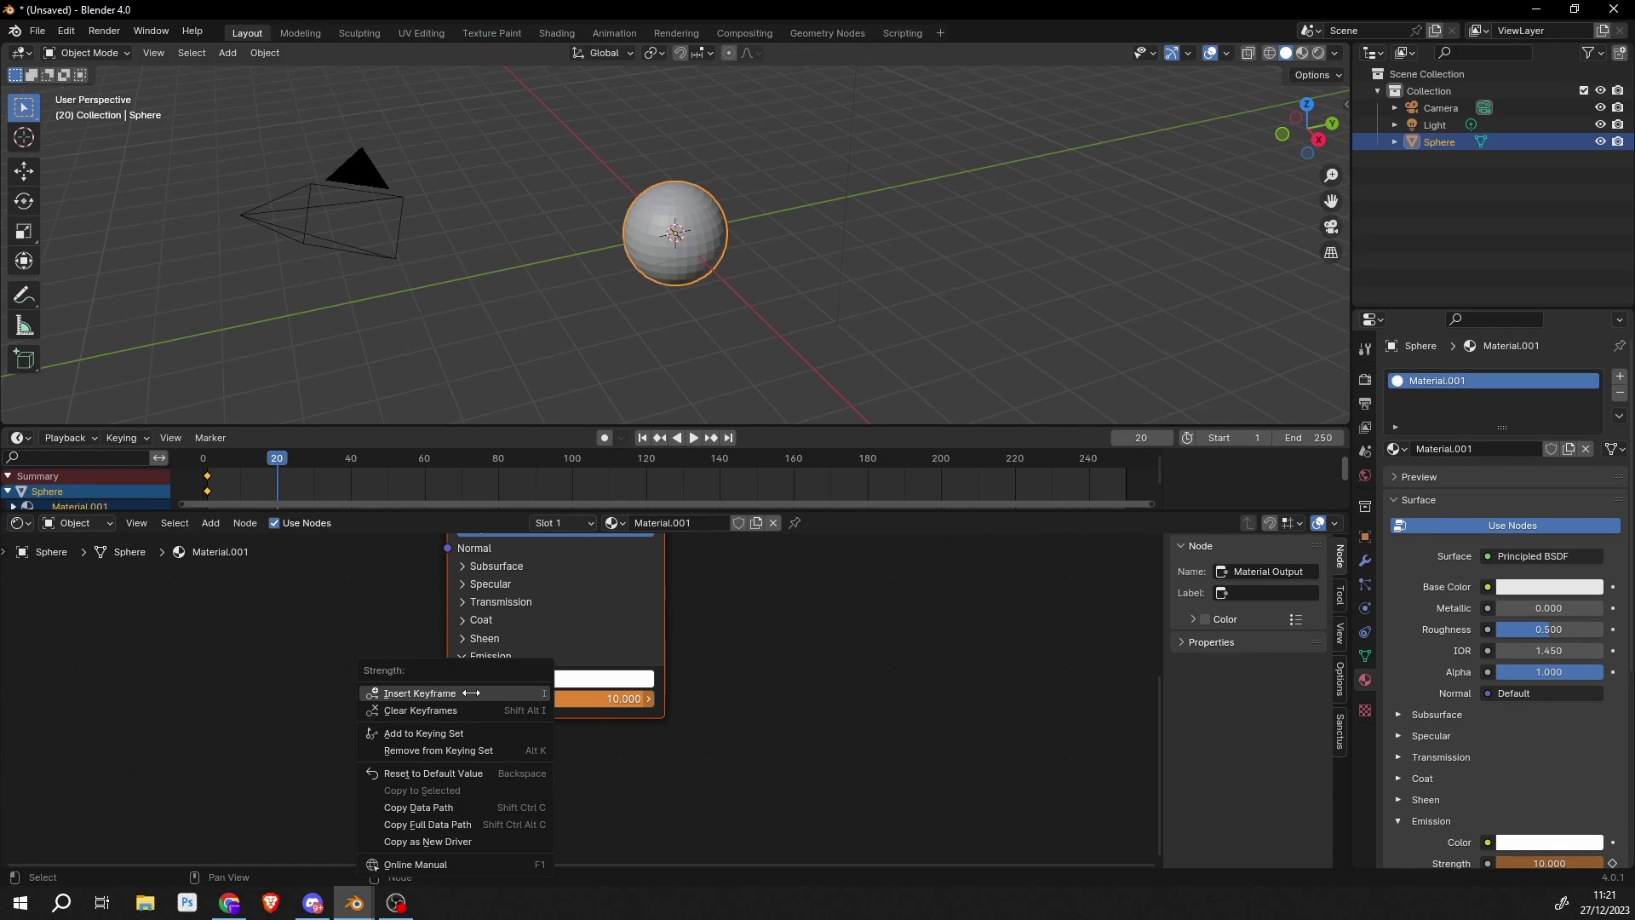
{"action": "left_click", "coordinate": [562, 692]}
Step: Set emission Strength back to 0 and key it on frame 40
{"action": "left_click", "coordinate": [351, 458]}
{"action": "left_click", "coordinate": [516, 712]}
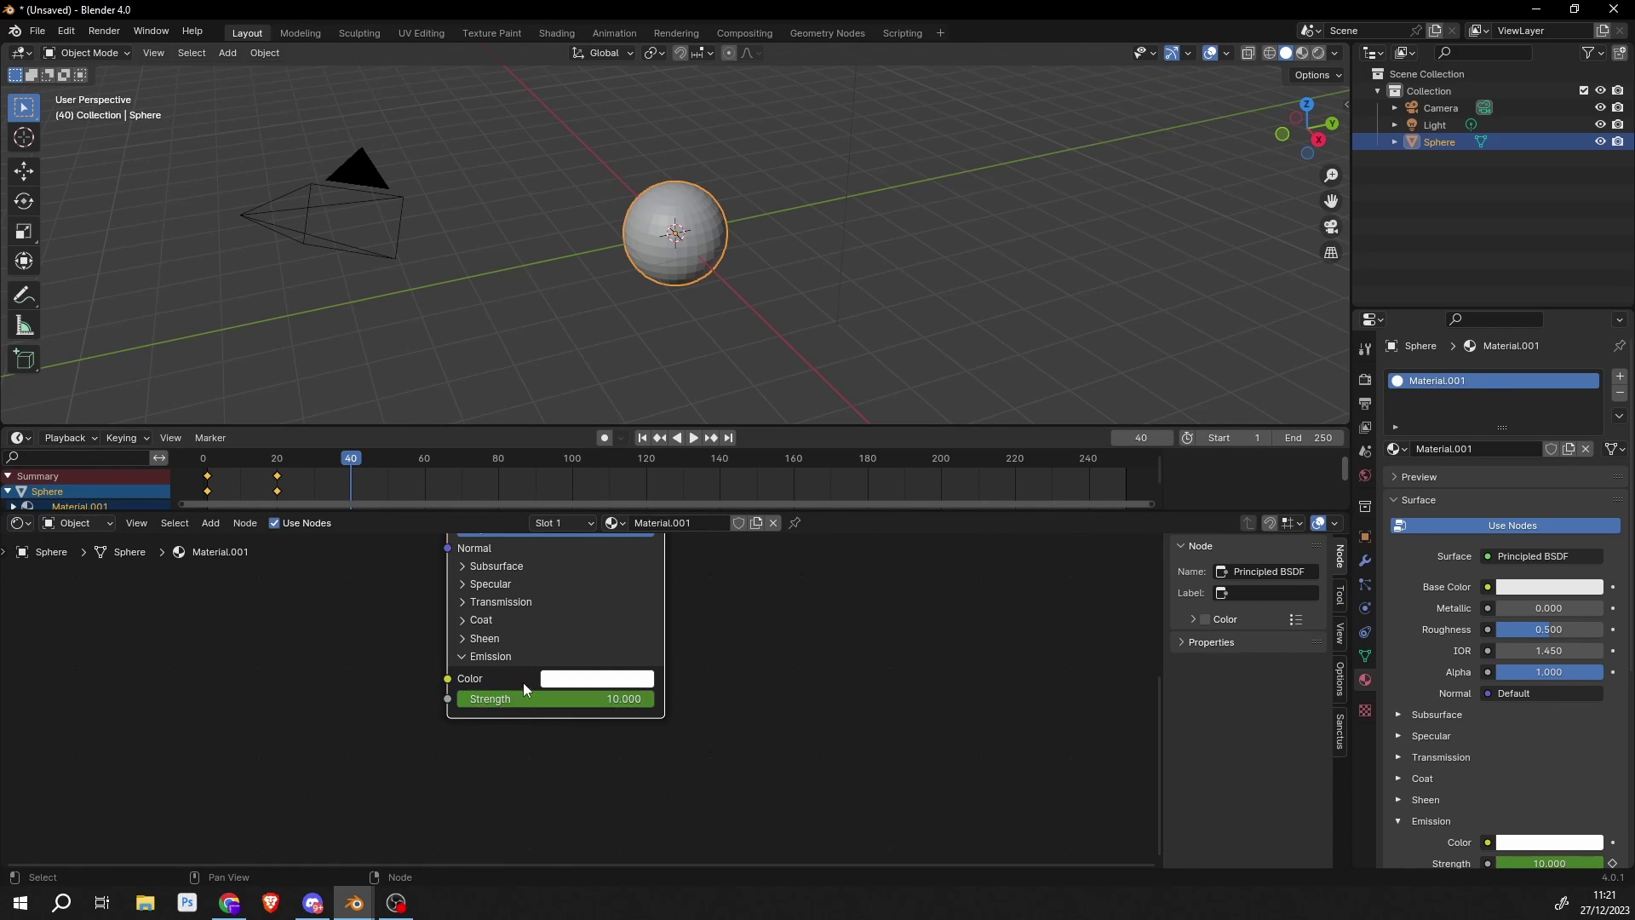
{"action": "left_click", "coordinate": [521, 699]}
{"action": "type", "text": "0"}
{"action": "key", "text": "Return"}
{"action": "right_click", "coordinate": [495, 691]}
{"action": "left_click", "coordinate": [495, 692]}
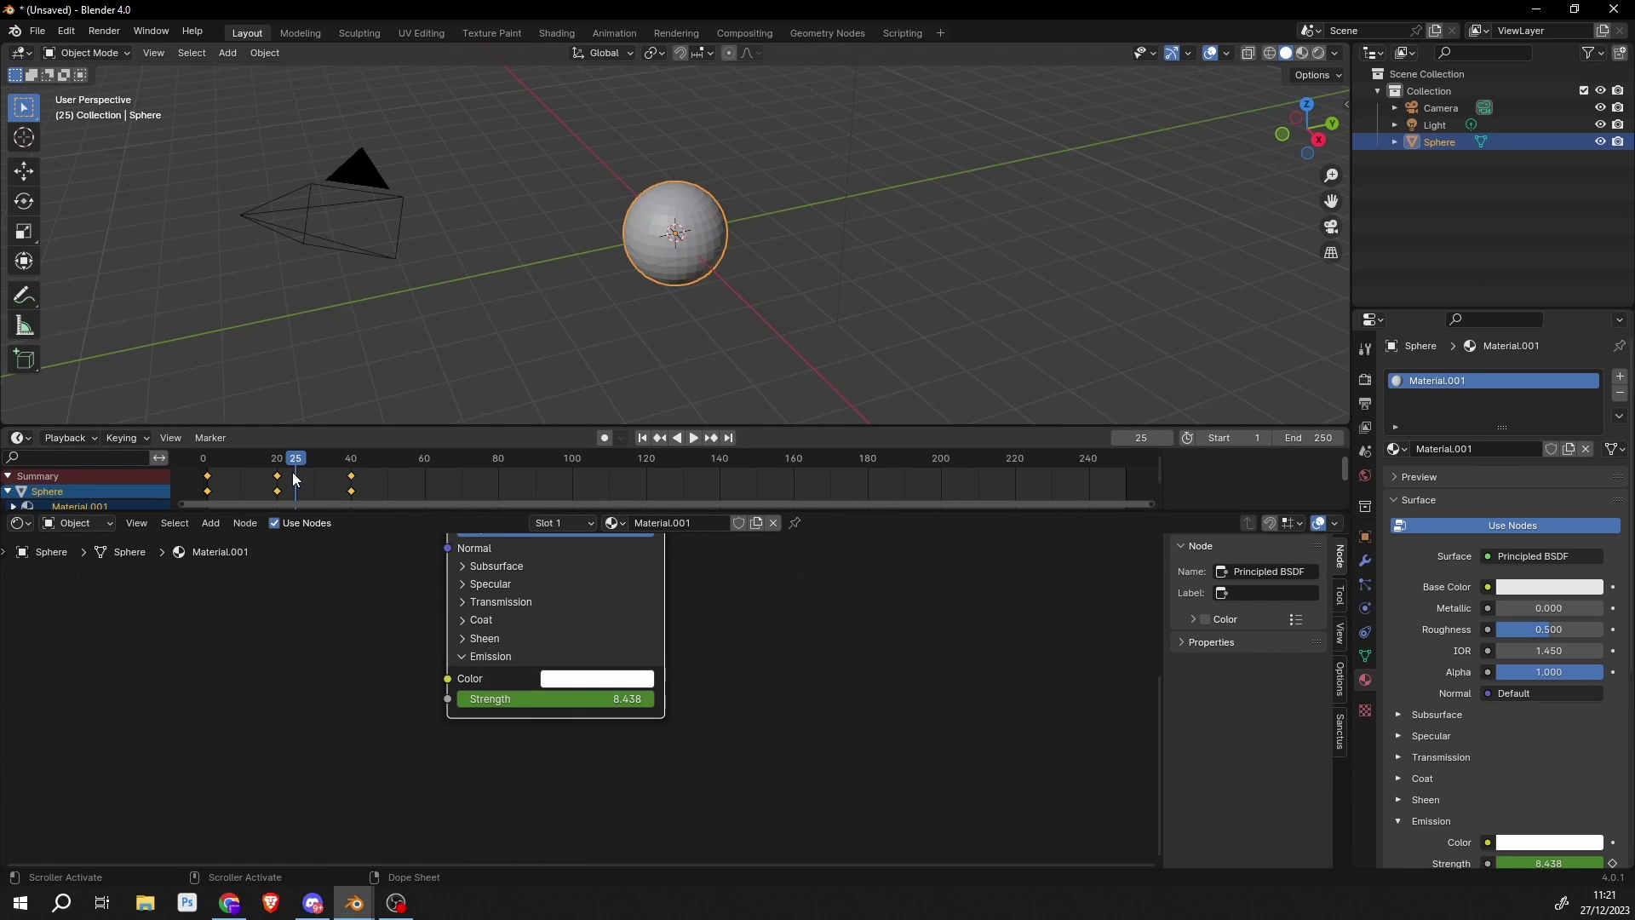
Step: Show the Graph Editor below and expand Material.001's channels to Emission Strength
{"action": "left_click", "coordinate": [19, 523]}
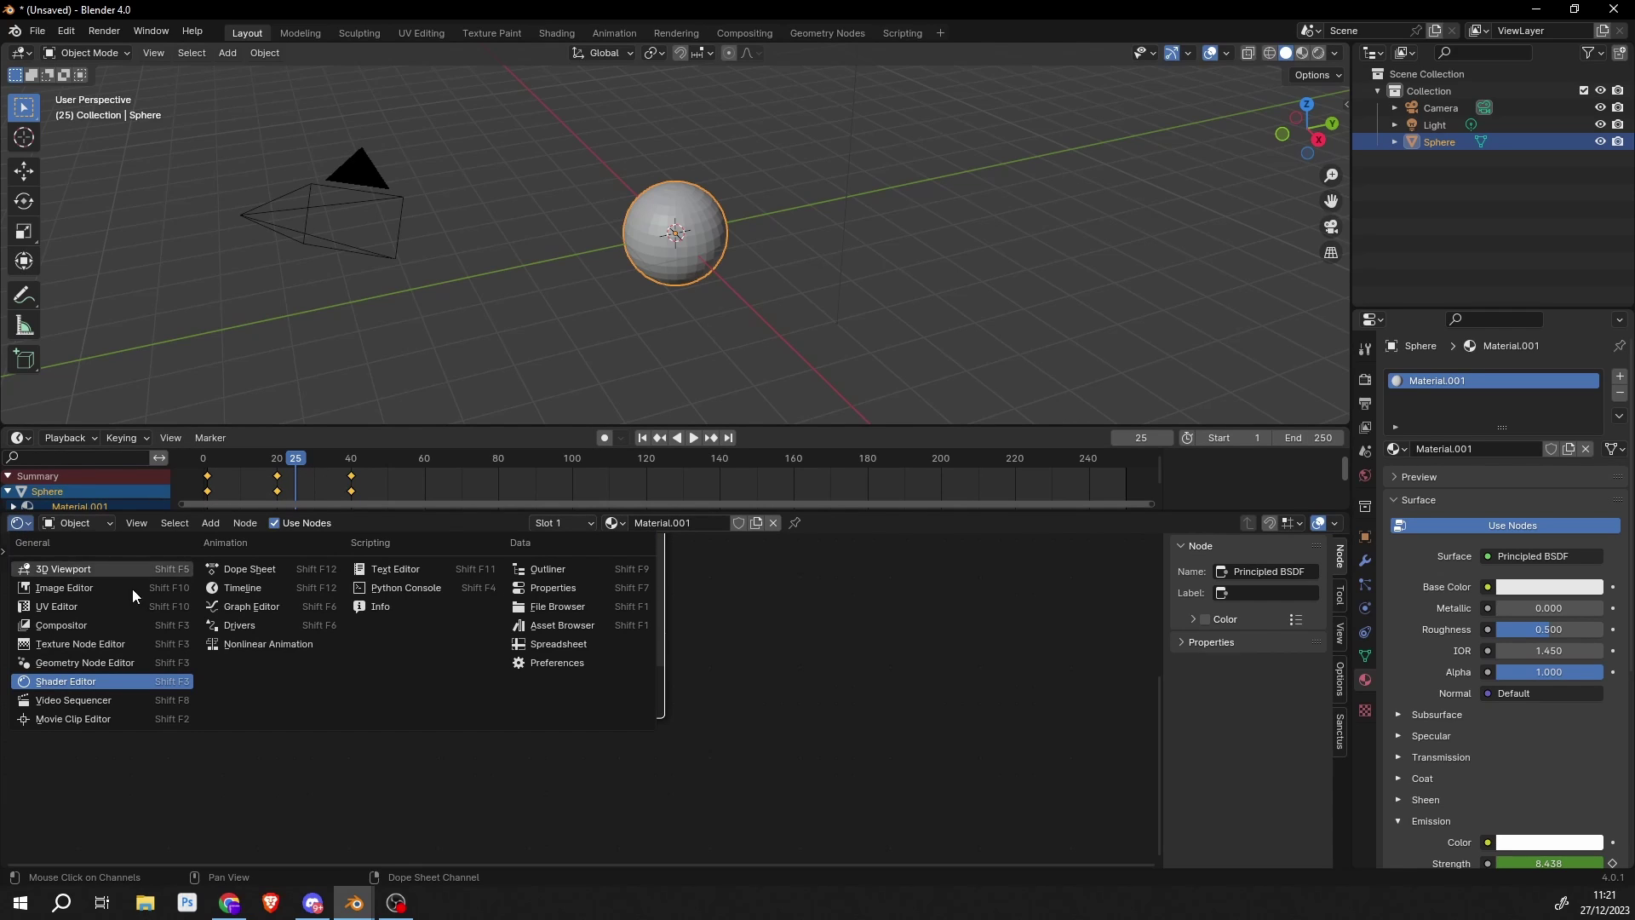
{"action": "left_click", "coordinate": [267, 607]}
{"action": "key", "text": "Home"}
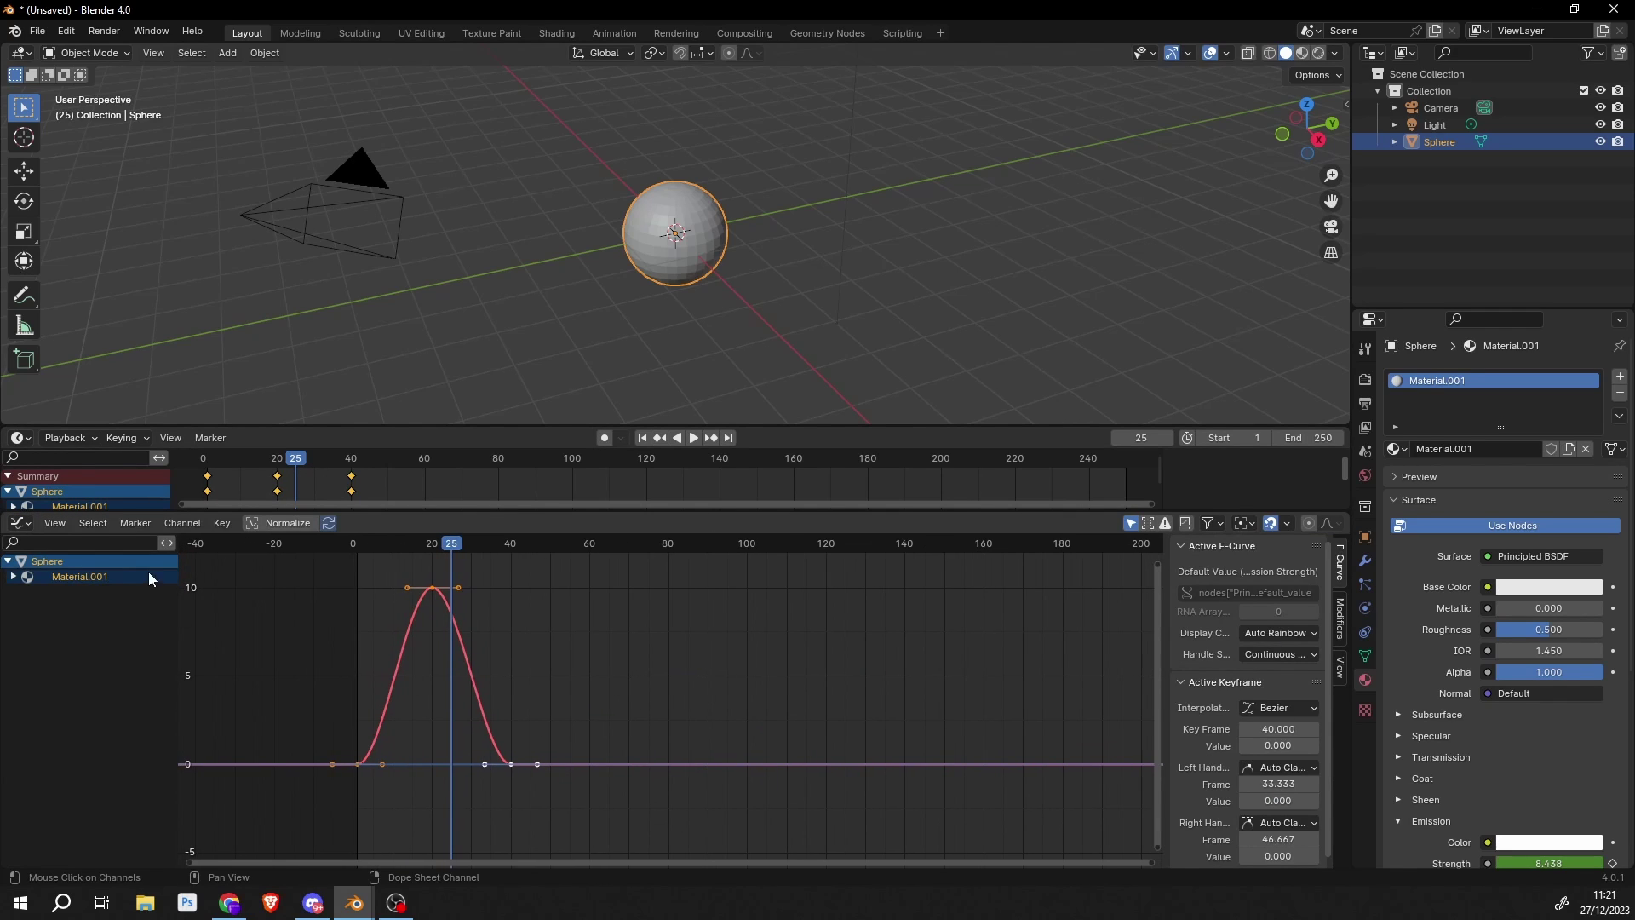
{"action": "left_click", "coordinate": [13, 577]}
{"action": "left_click", "coordinate": [19, 592]}
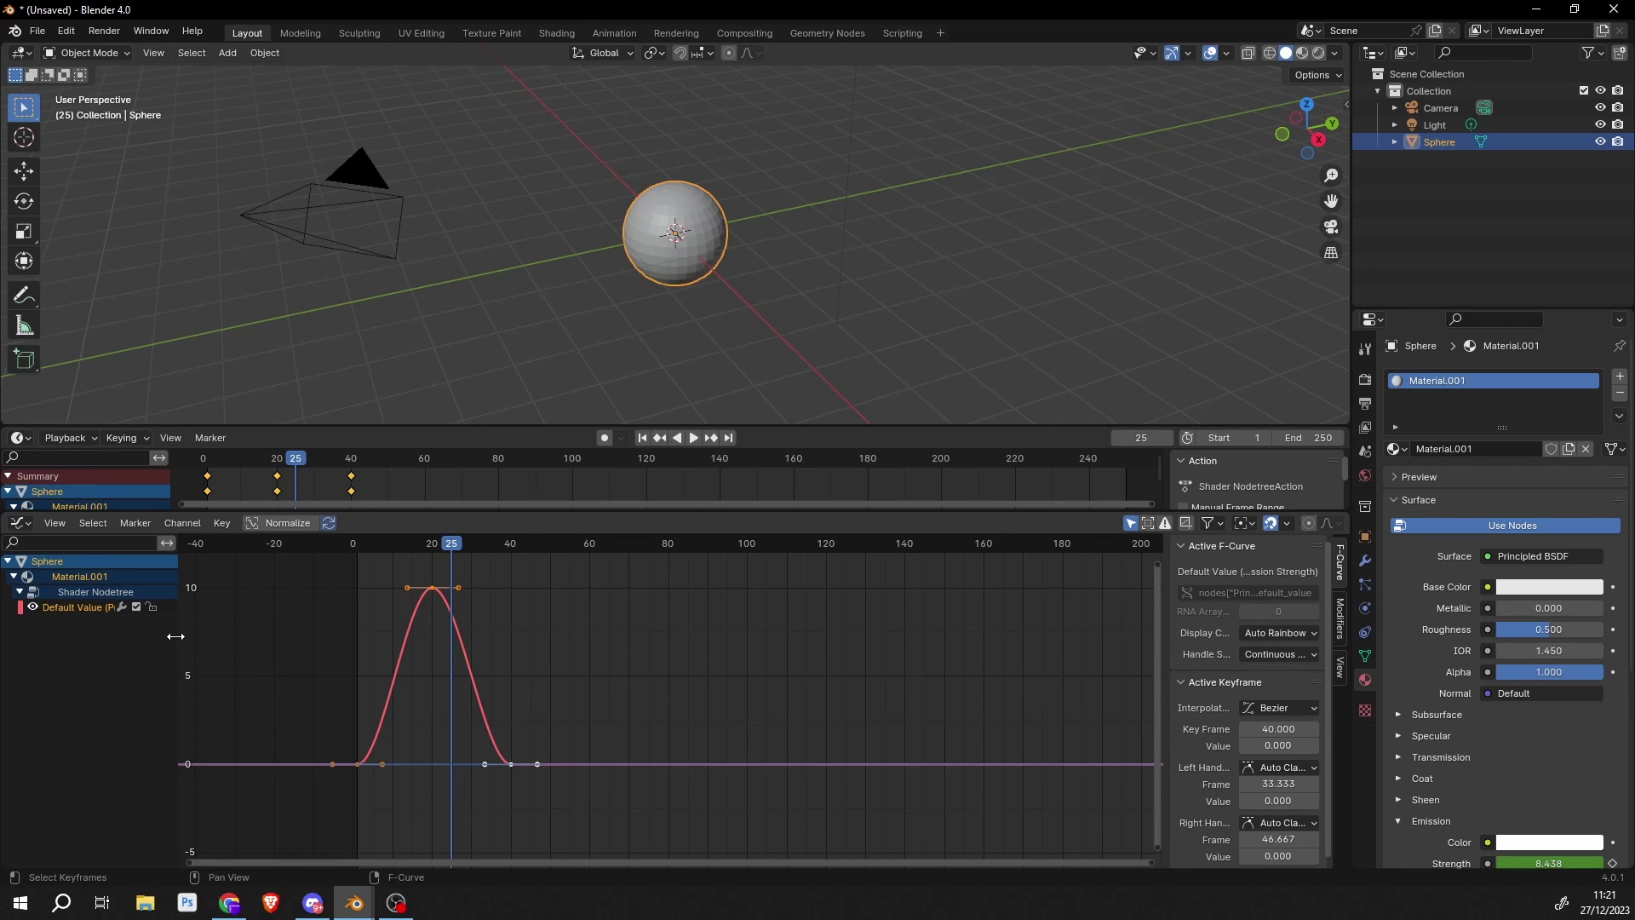
{"action": "left_click_drag", "start_coordinate": [177, 635], "coordinate": [404, 642]}
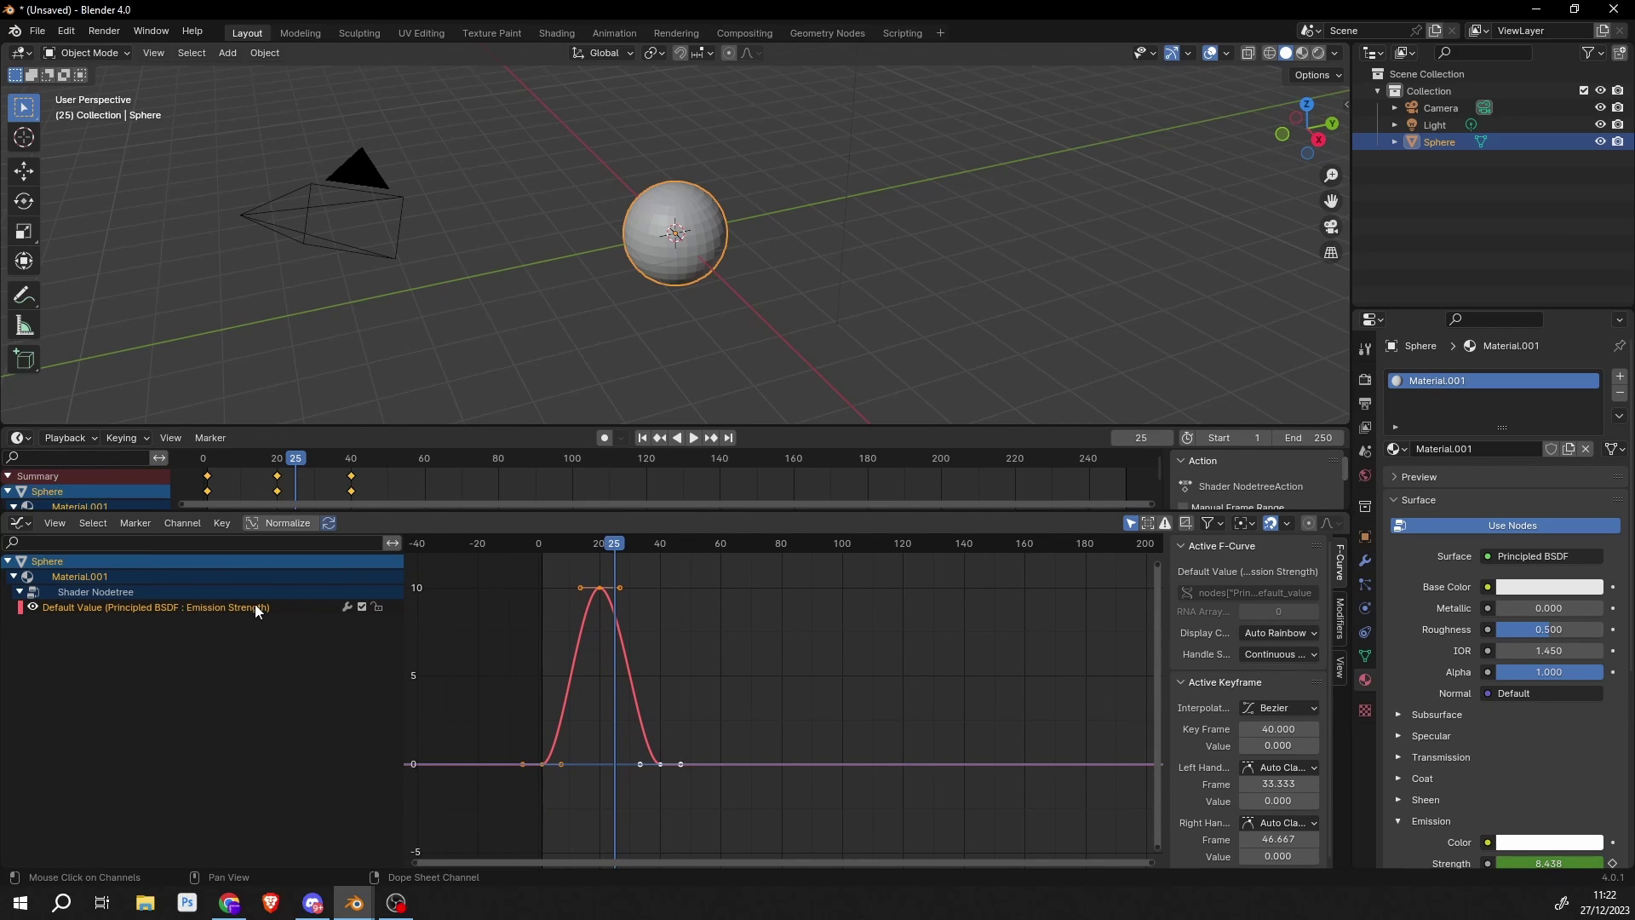
Step: Box-select every keyframe on the Emission Strength curve
{"action": "left_click", "coordinate": [686, 816]}
{"action": "left_click_drag", "start_coordinate": [686, 816], "coordinate": [491, 580]}
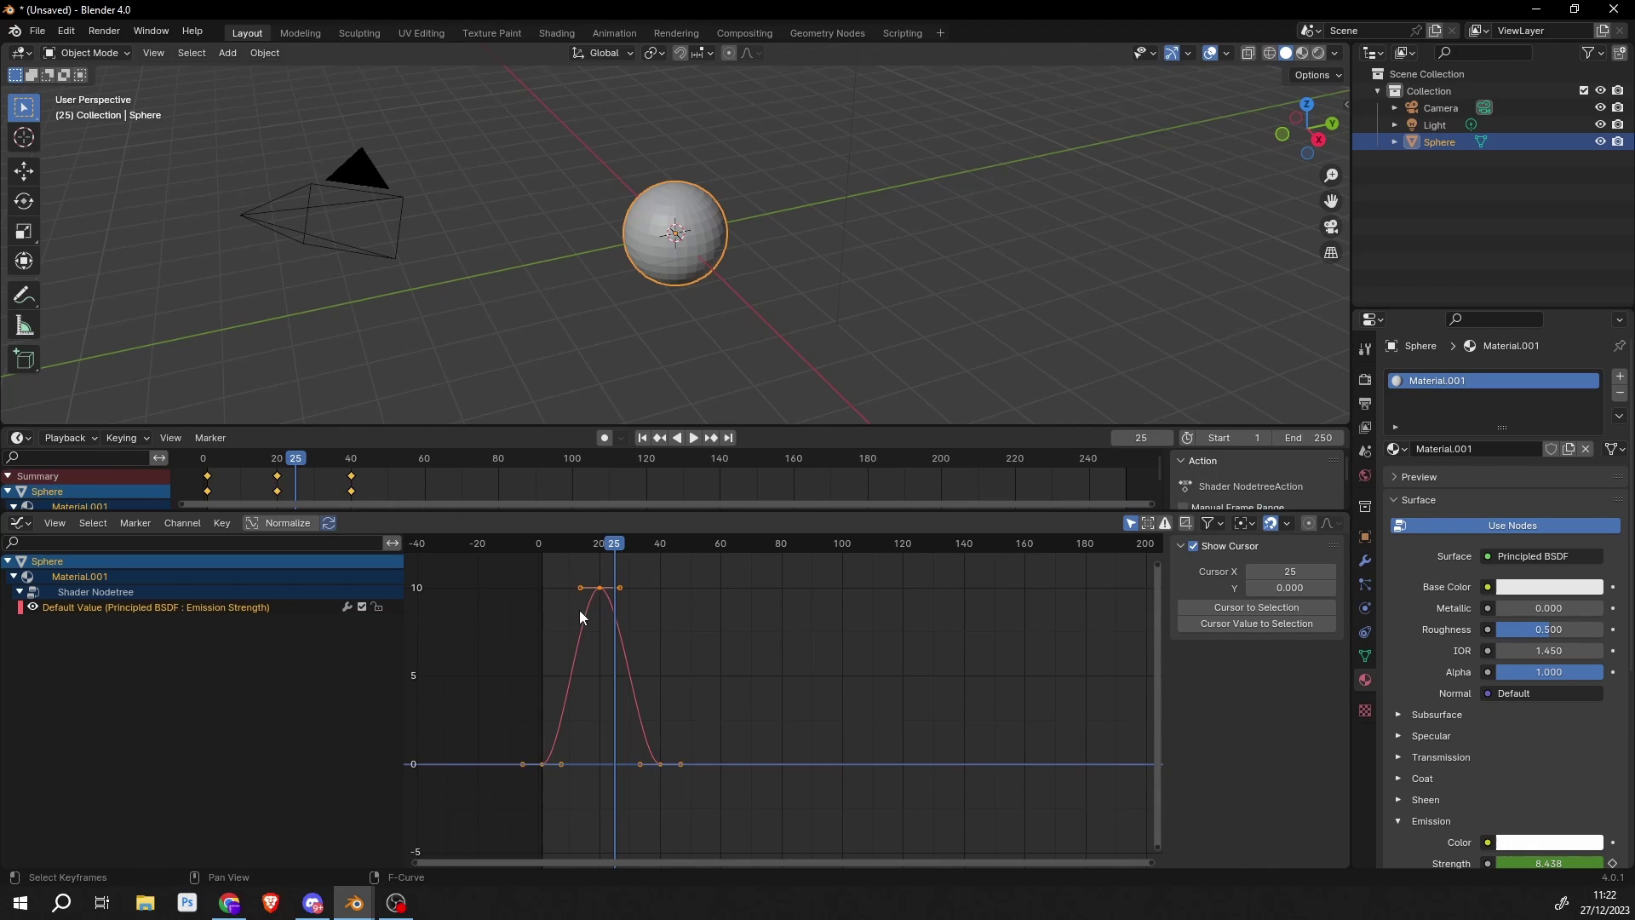
{"action": "left_click", "coordinate": [201, 529]}
Step: Add a Cycles modifier to the emission curve, switch to Rendered shading, and play the glowing loop
{"action": "mouse_move", "coordinate": [253, 258]}
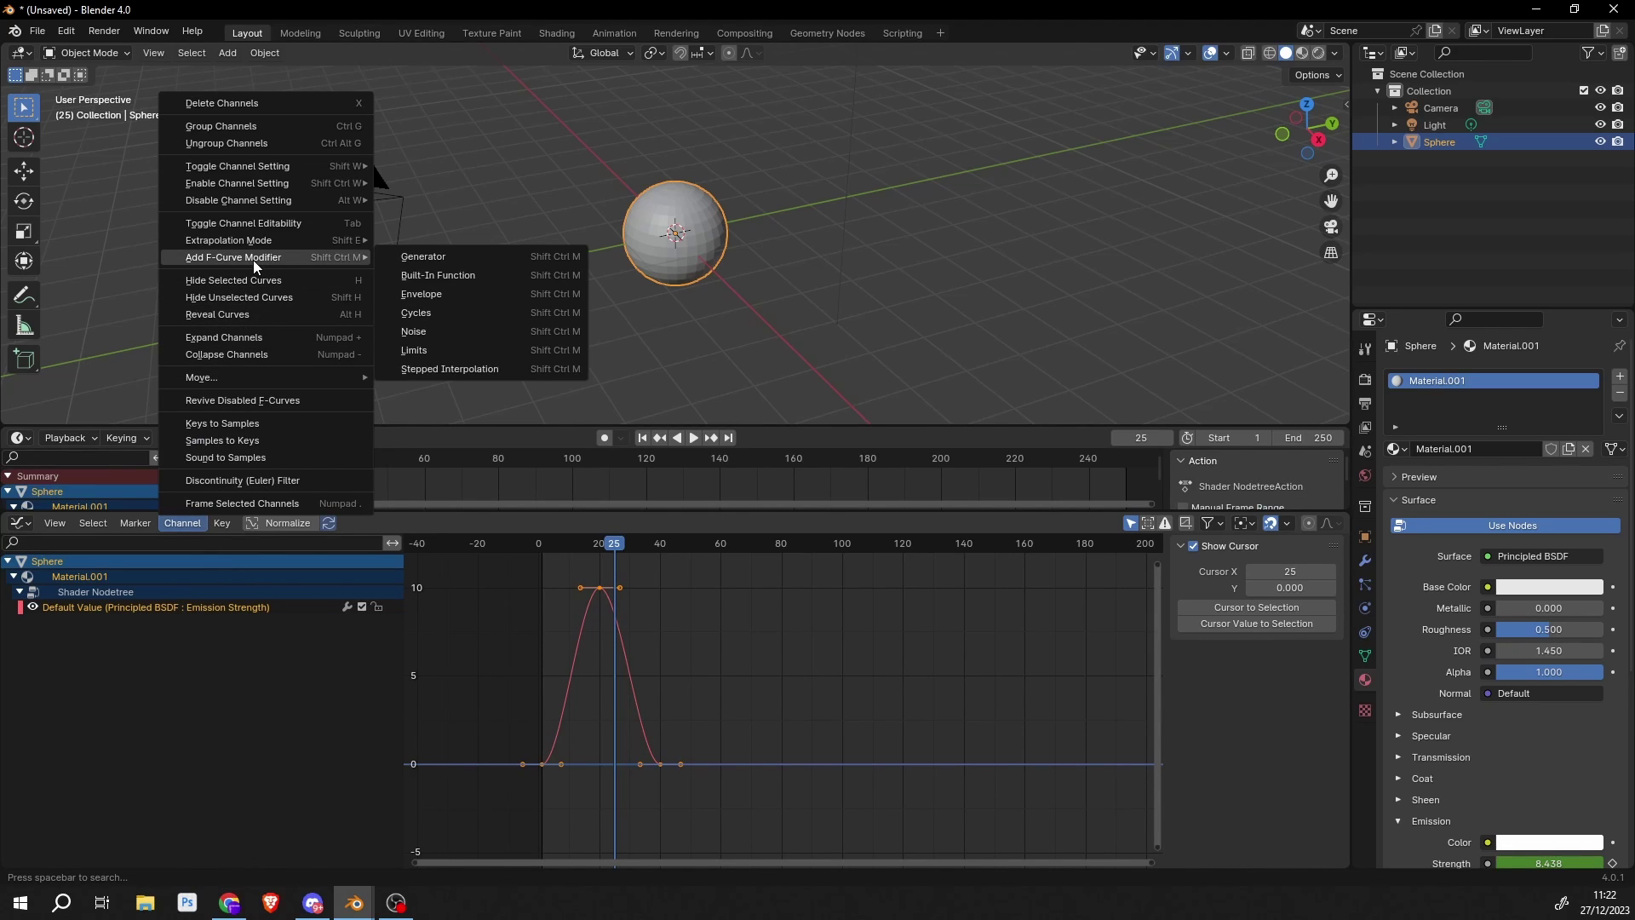
{"action": "left_click", "coordinate": [448, 308]}
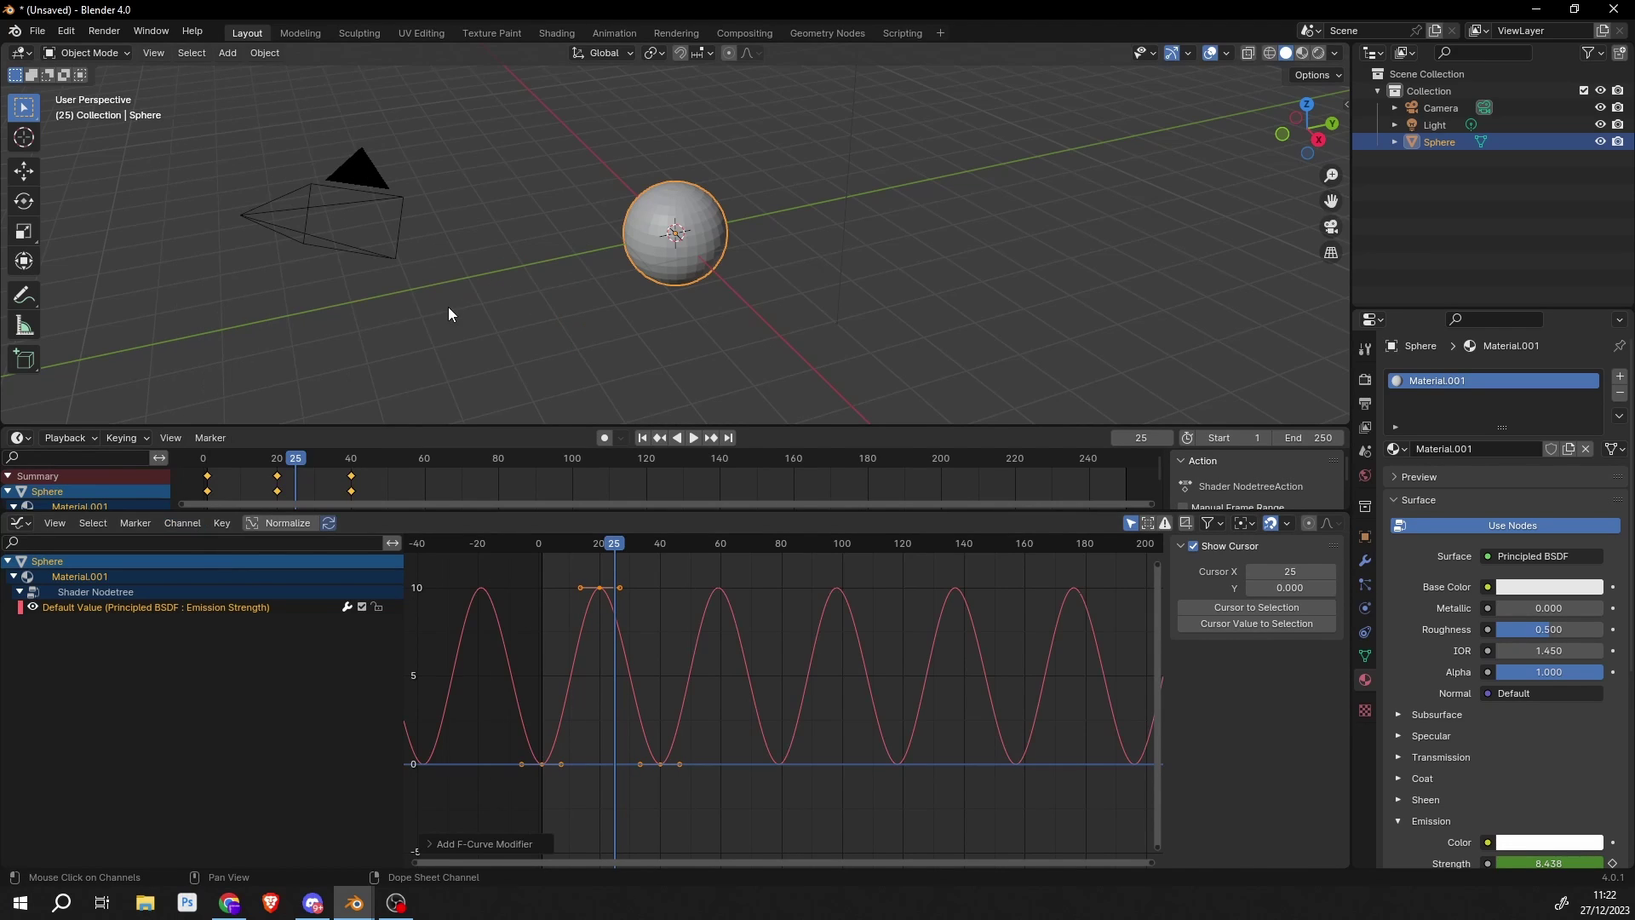
{"action": "left_click", "coordinate": [1317, 52]}
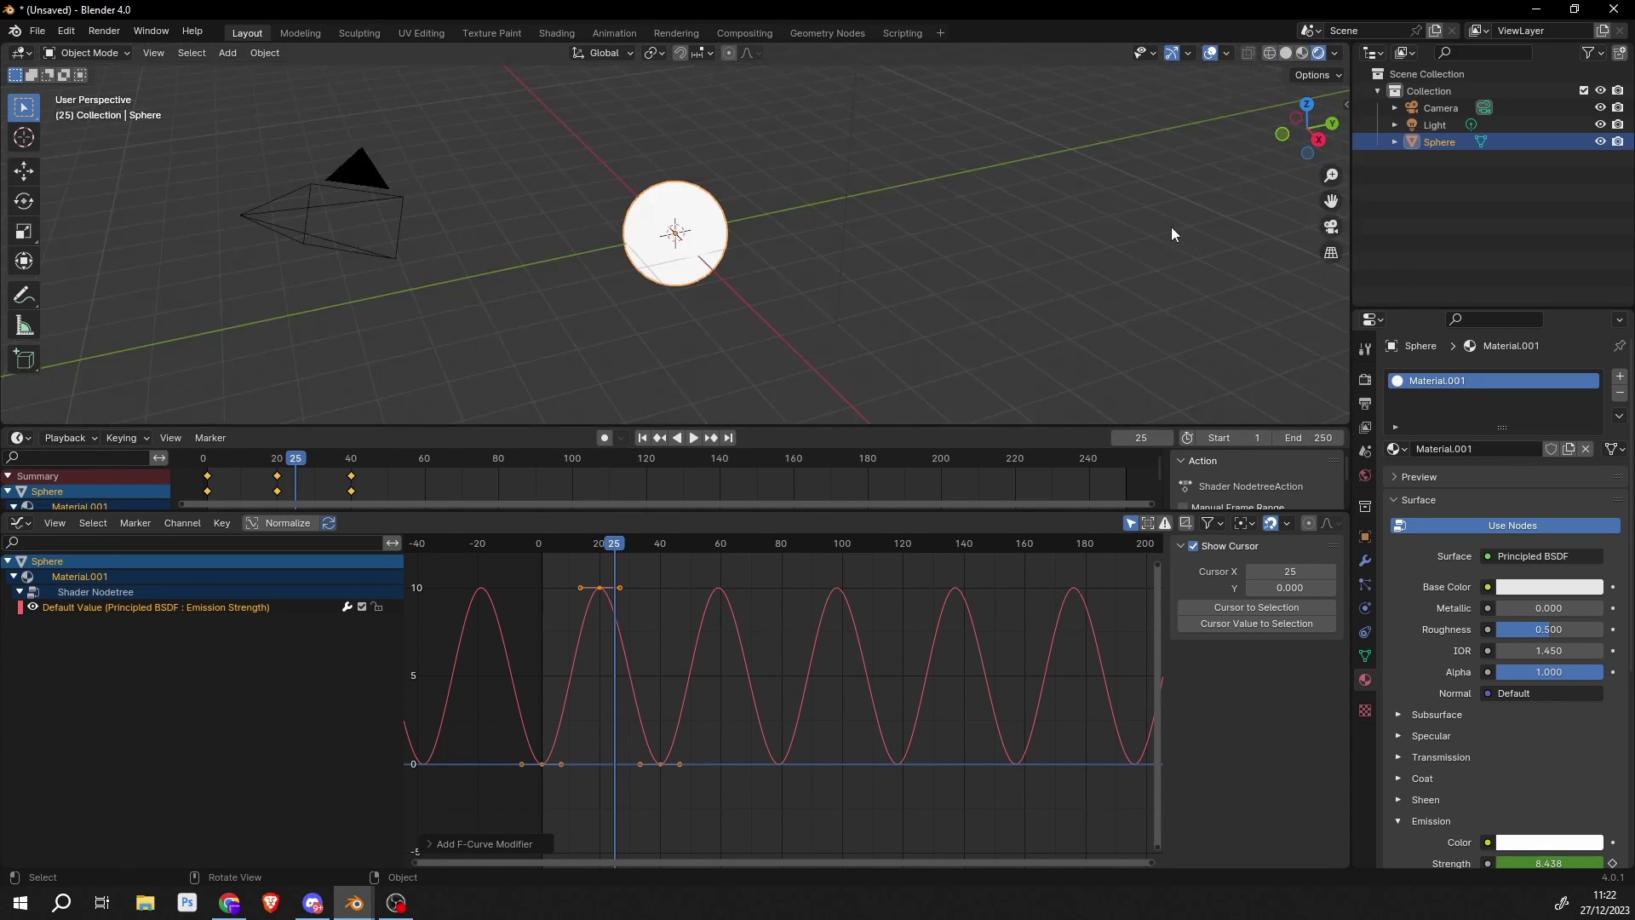
{"action": "key", "text": "space"}
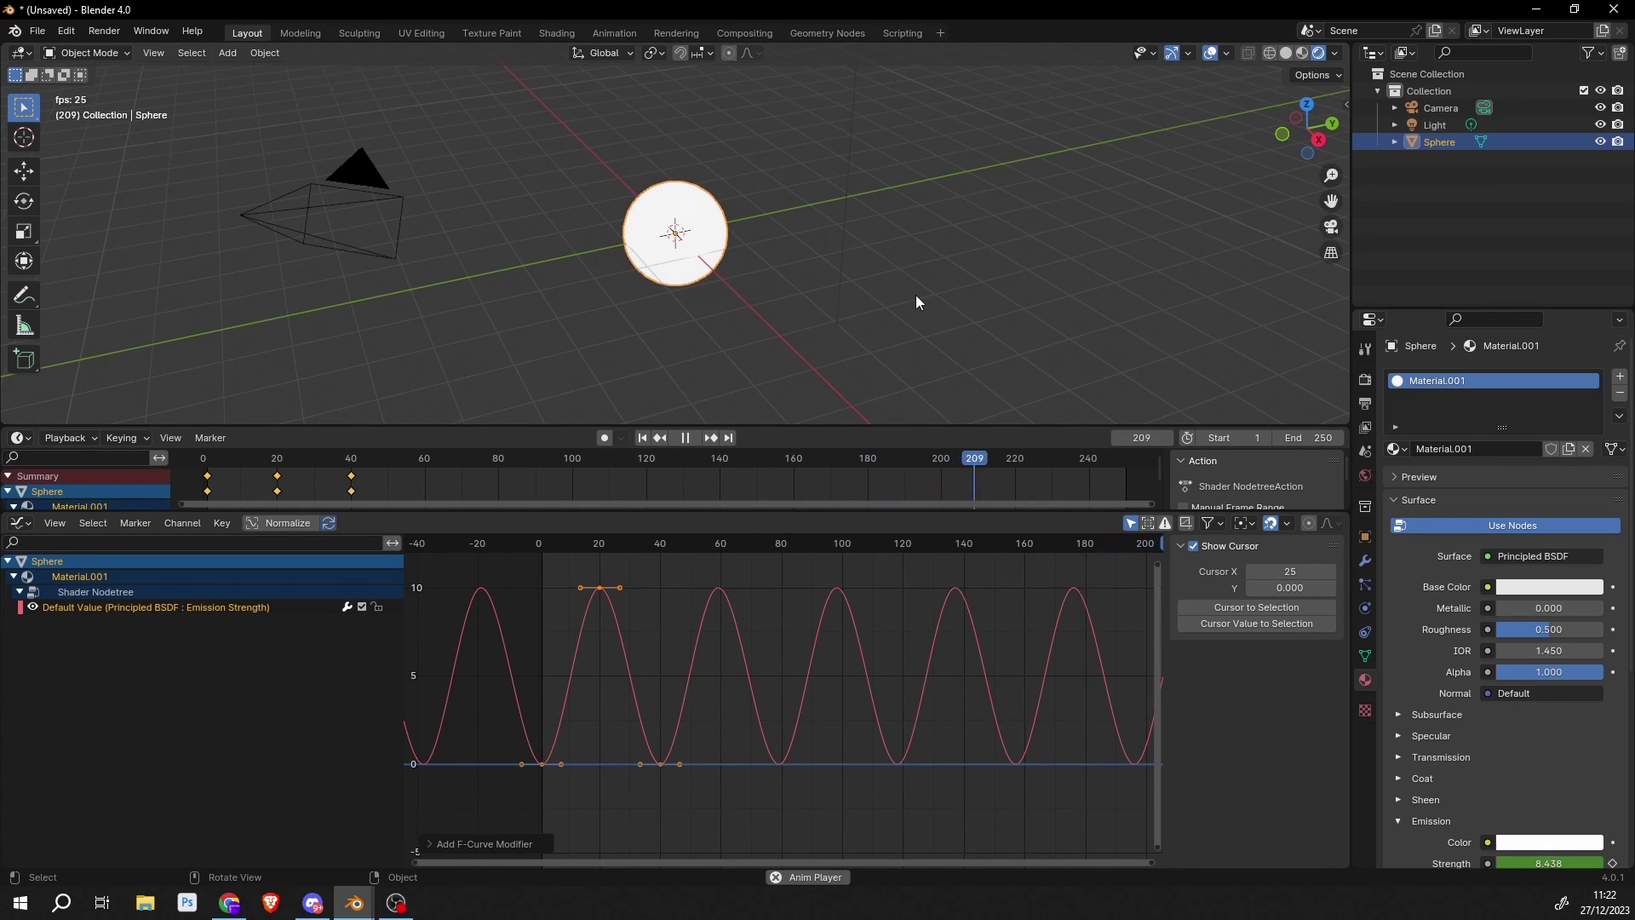
{"action": "left_click_drag", "start_coordinate": [712, 826], "coordinate": [513, 608]}
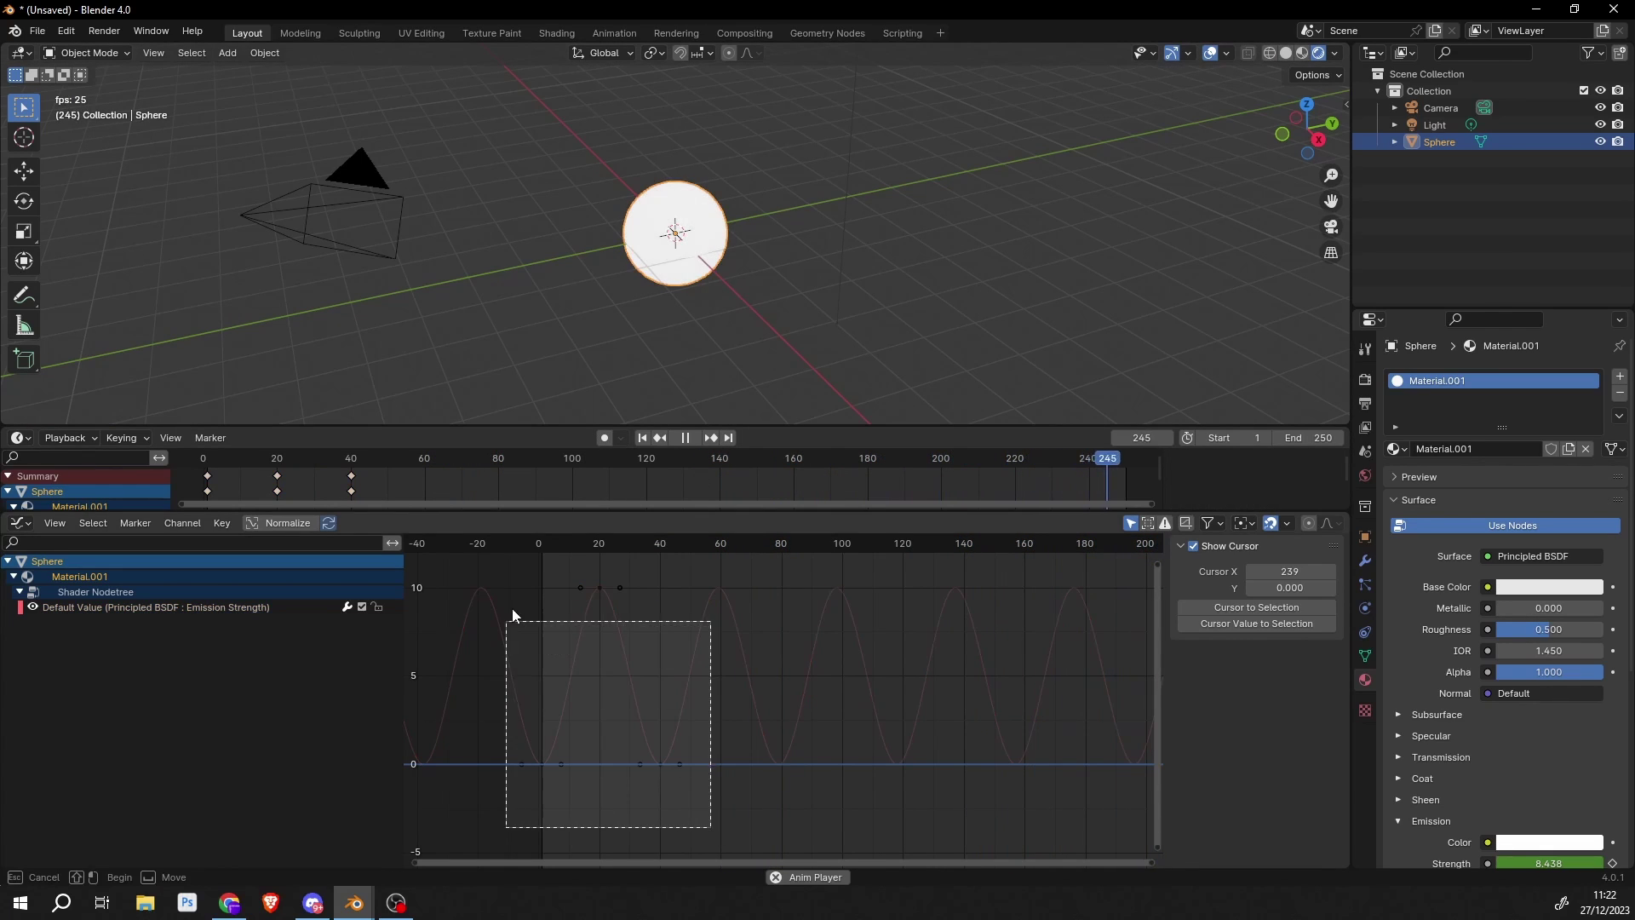
Step: Switch the emission strength keyframes to Constant interpolation so brightness snaps between 0 and 10
{"action": "right_click", "coordinate": [589, 624]}
{"action": "mouse_move", "coordinate": [575, 622]}
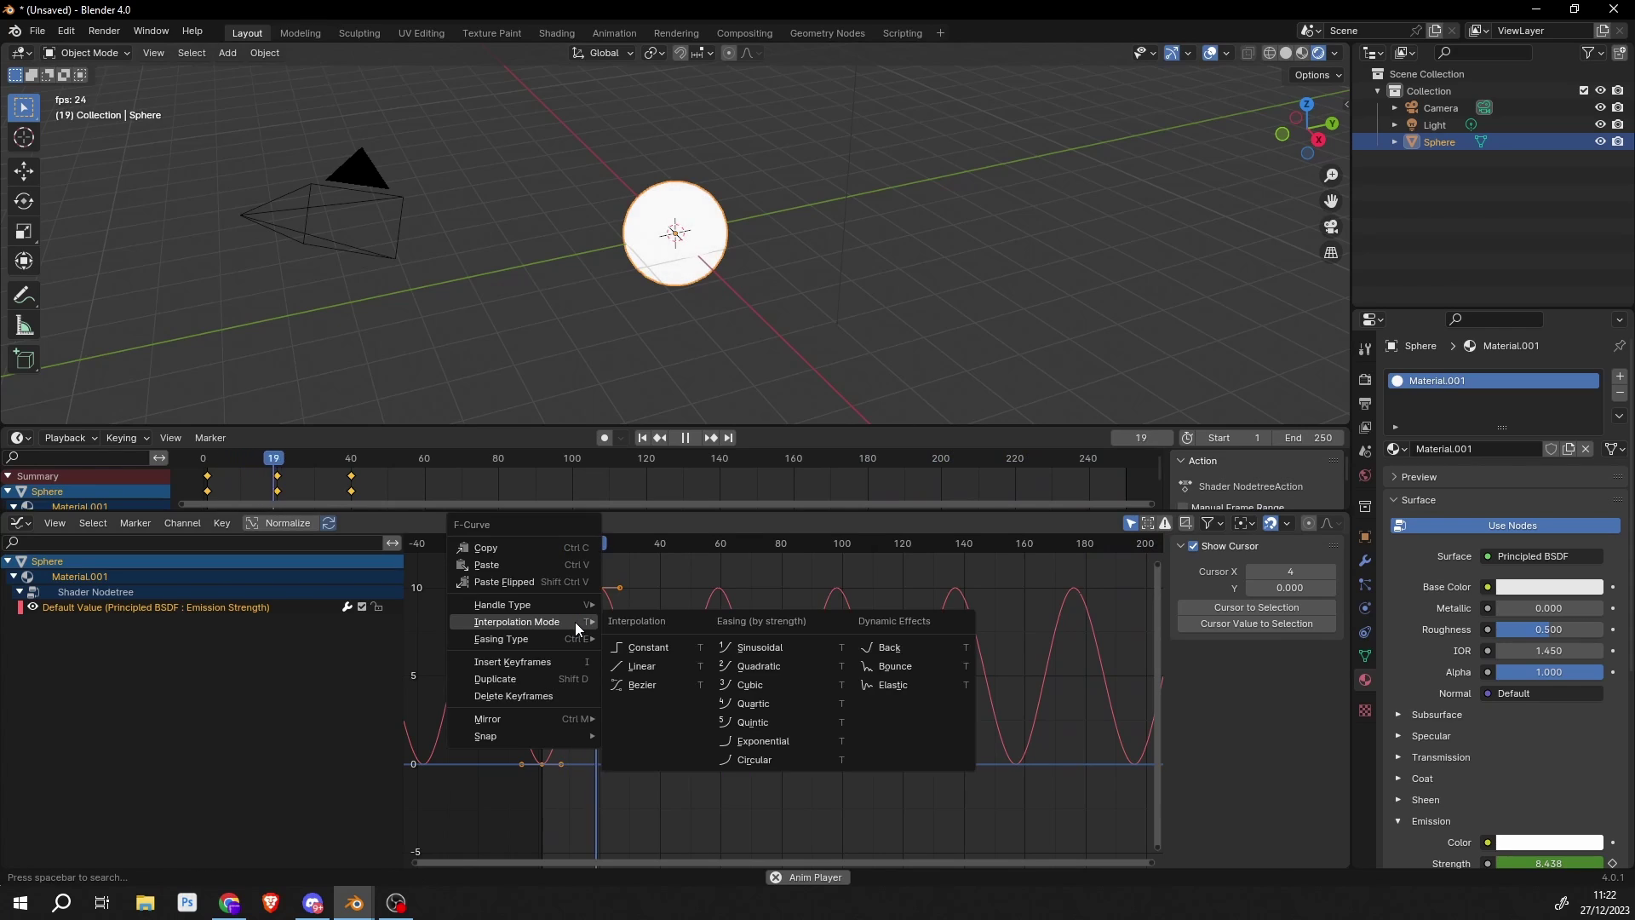
{"action": "left_click", "coordinate": [655, 646]}
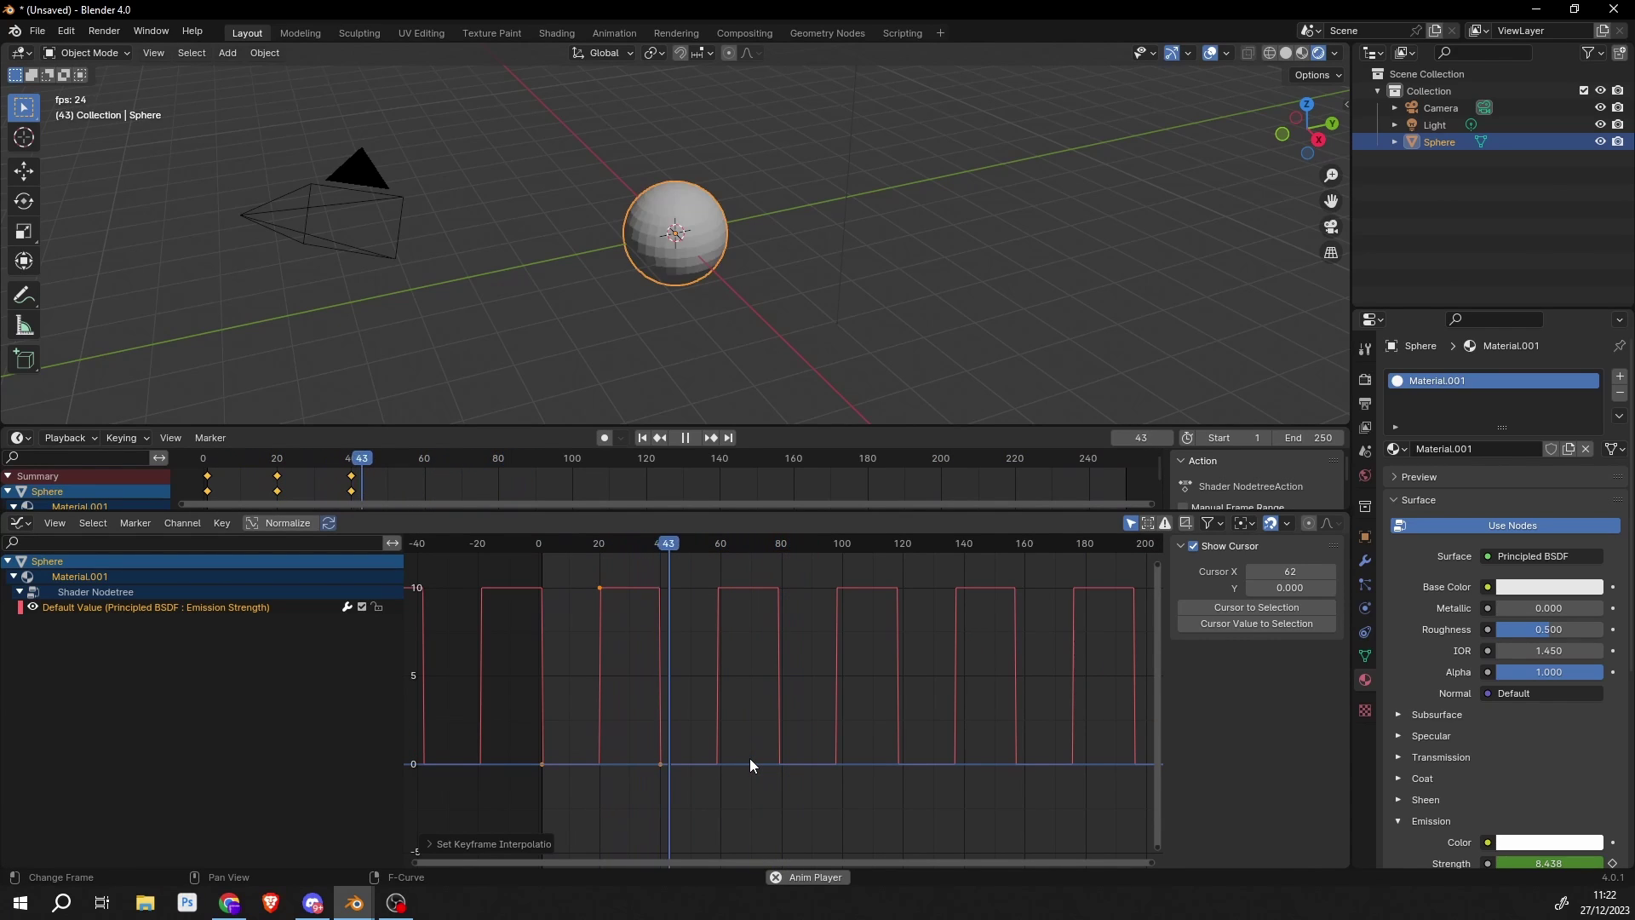